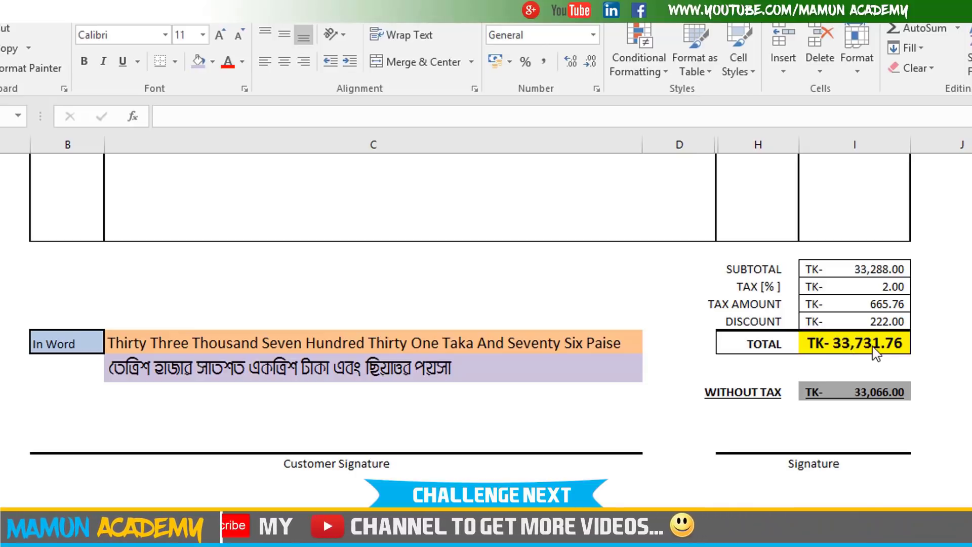
Step: Select the merged C38:C39 English and Bengali word cells to view the invoice total's formula
{"action": "left_click", "coordinate": [856, 462]}
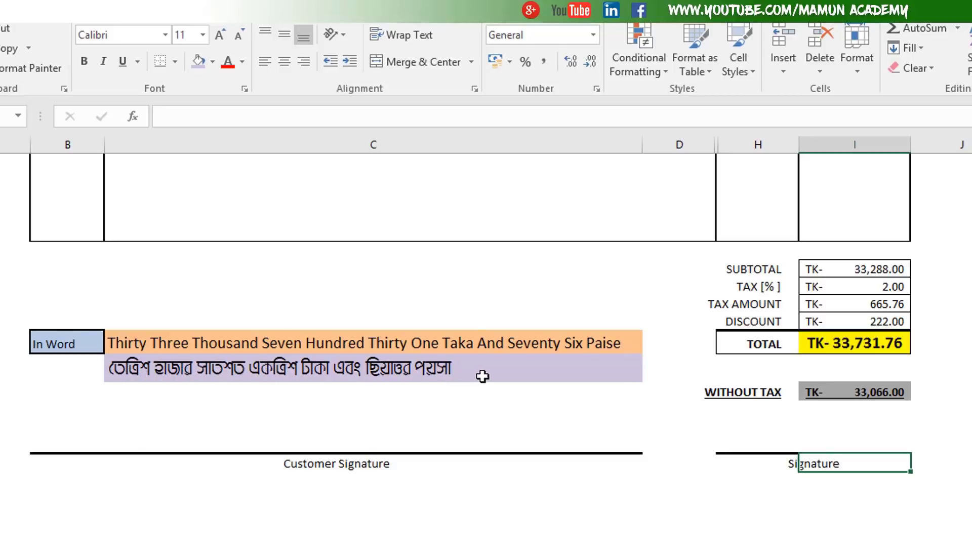
{"action": "left_click_drag", "start_coordinate": [489, 365], "coordinate": [484, 350]}
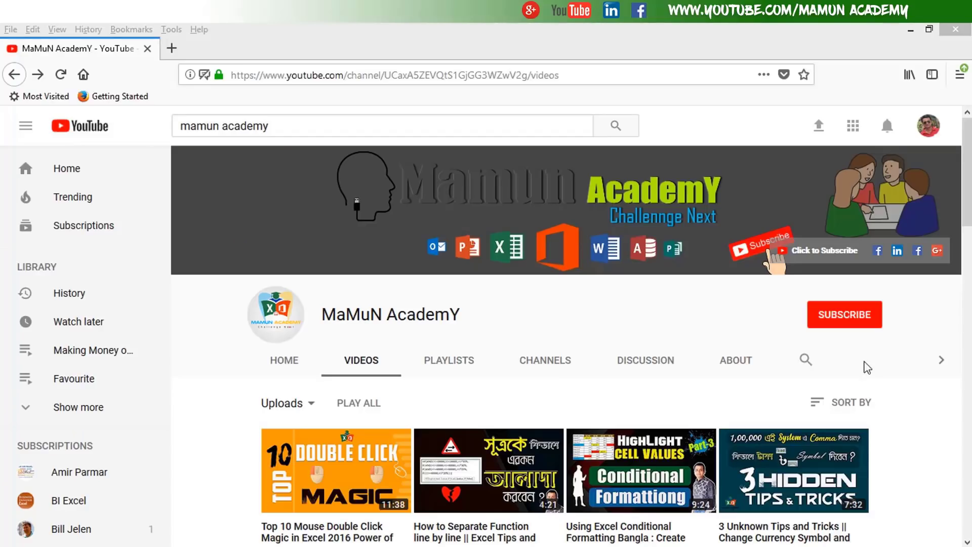
Step: Subscribe to MaMuN AcademY with All notifications turned on
{"action": "left_click", "coordinate": [850, 321]}
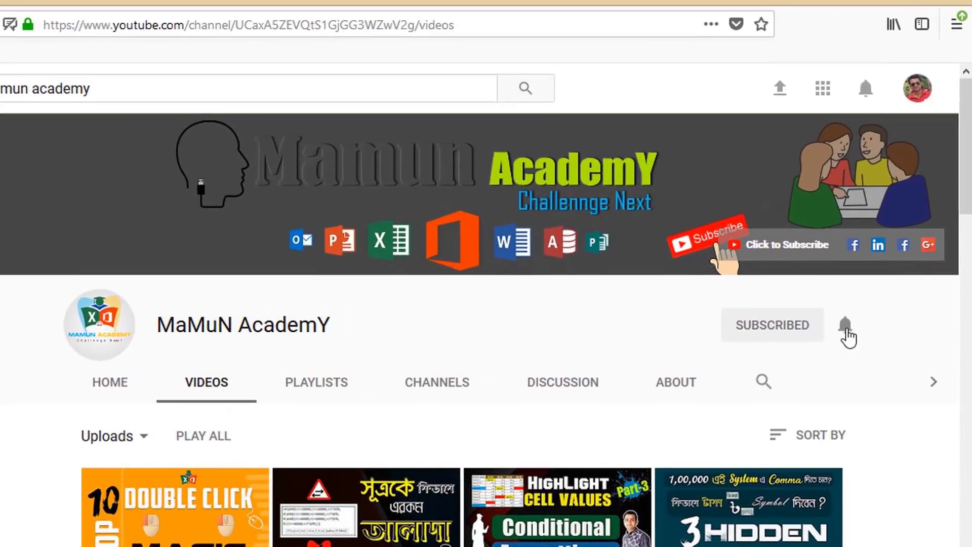
{"action": "left_click", "coordinate": [845, 328]}
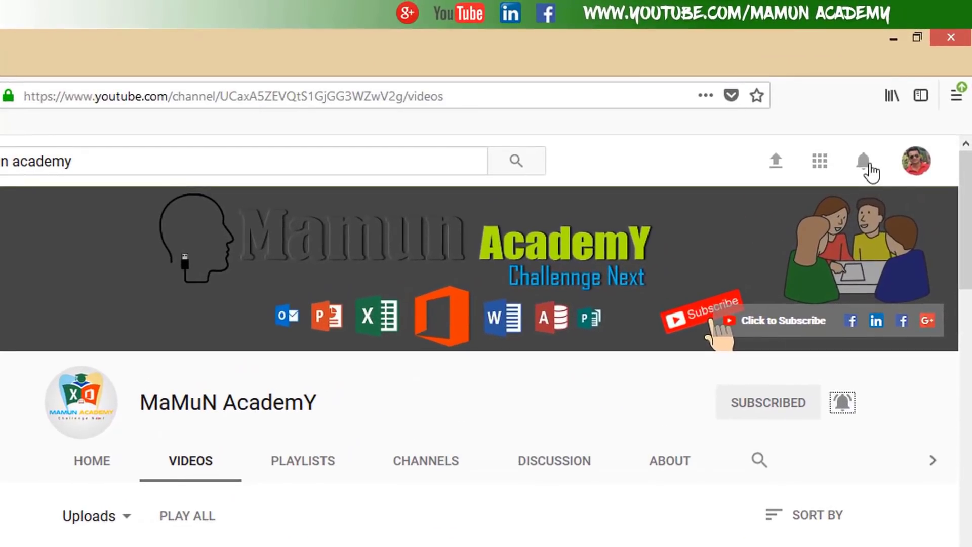
{"action": "left_click", "coordinate": [865, 162]}
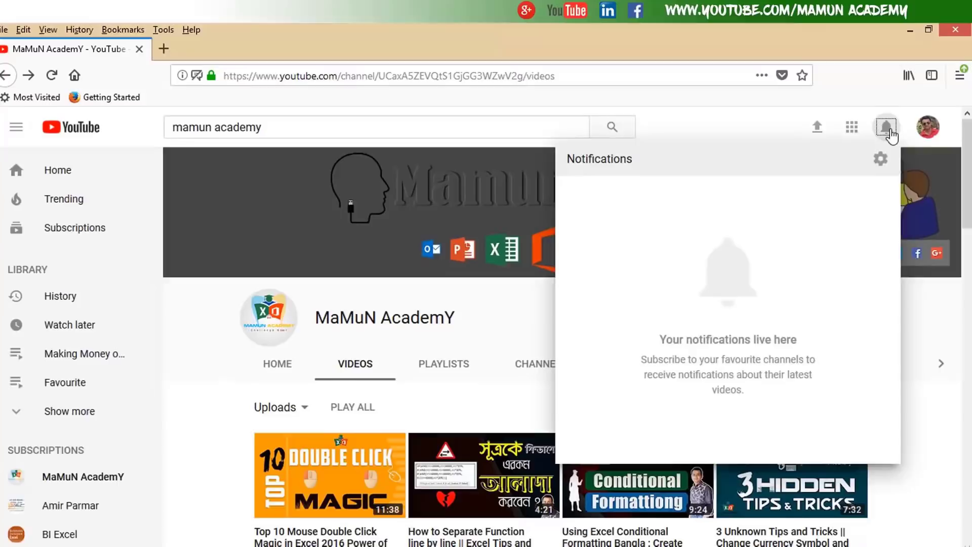
{"action": "left_click", "coordinate": [887, 129]}
Step: Save the double-click video to Watch Later
{"action": "scroll", "coordinate": [823, 299], "scroll_direction": "down", "scroll_amount": 5}
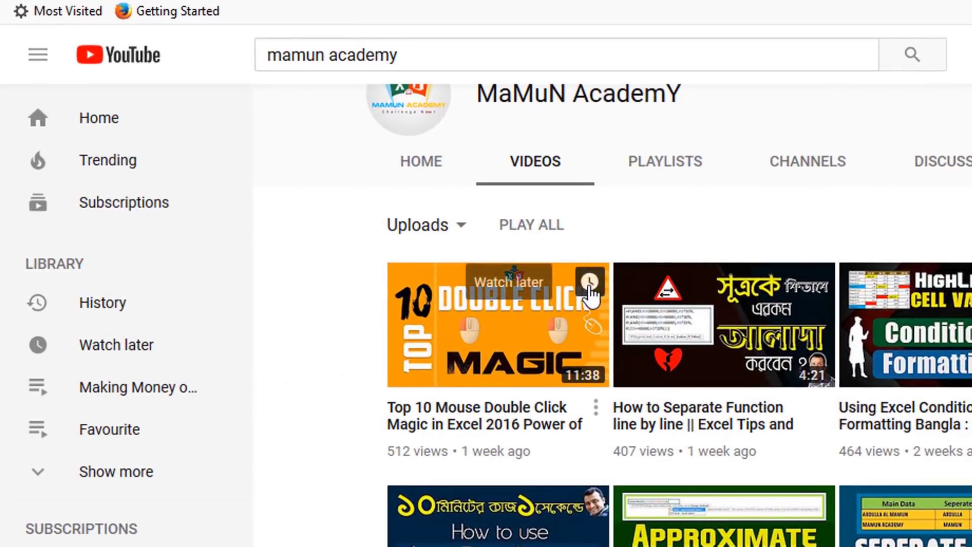
{"action": "left_click", "coordinate": [590, 283]}
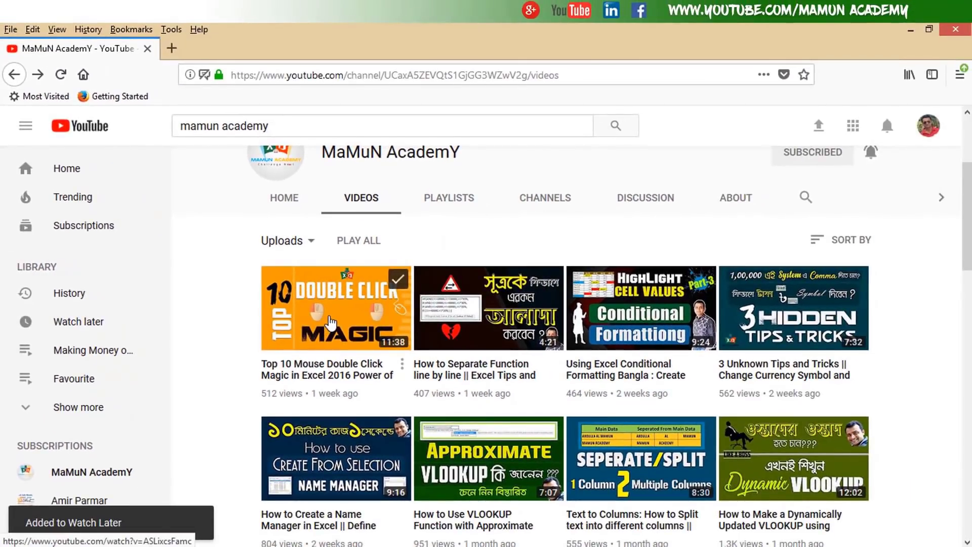
{"action": "scroll", "coordinate": [549, 293], "scroll_direction": "up", "scroll_amount": 3}
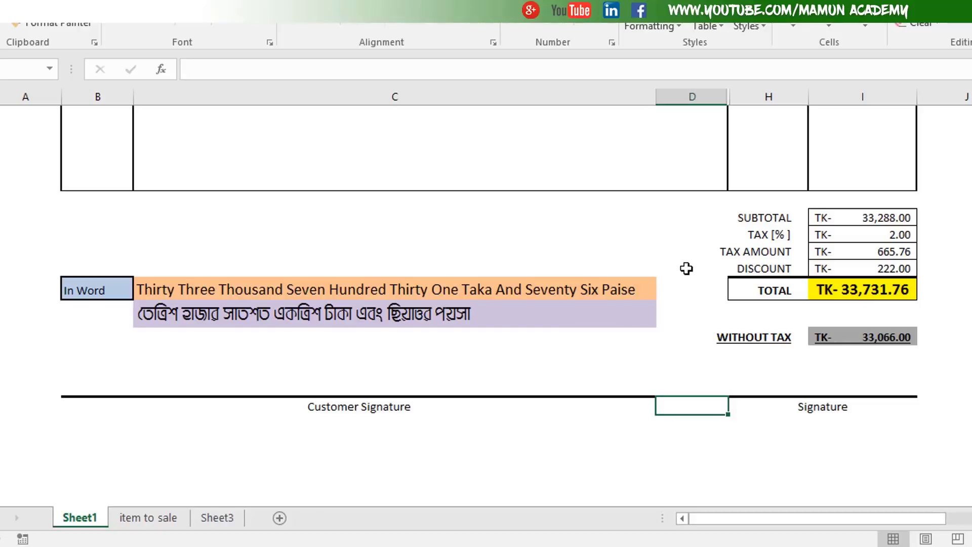
Step: Check C38's =ConvertCurrencyToEnglish(I38) formula, then move to an empty cell
{"action": "left_click", "coordinate": [602, 288]}
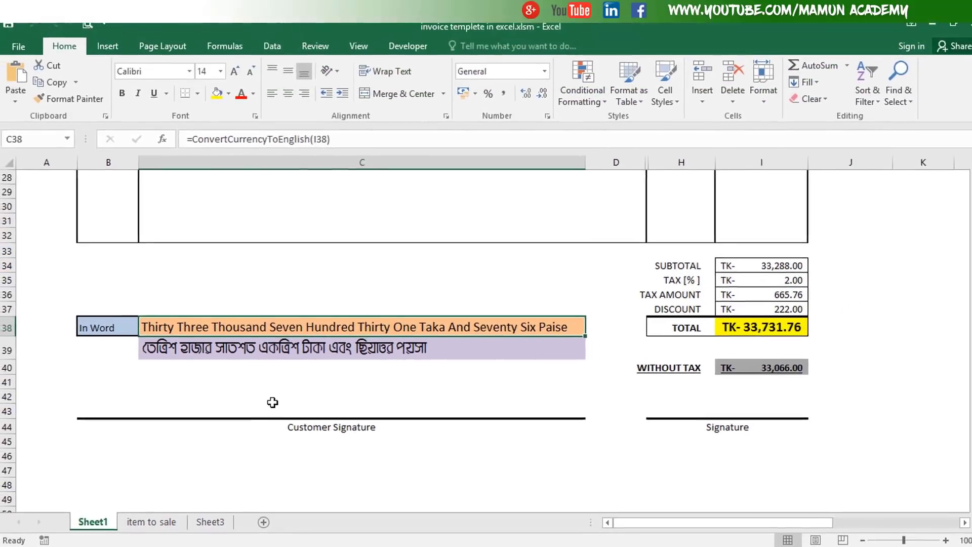
{"action": "left_click", "coordinate": [284, 369]}
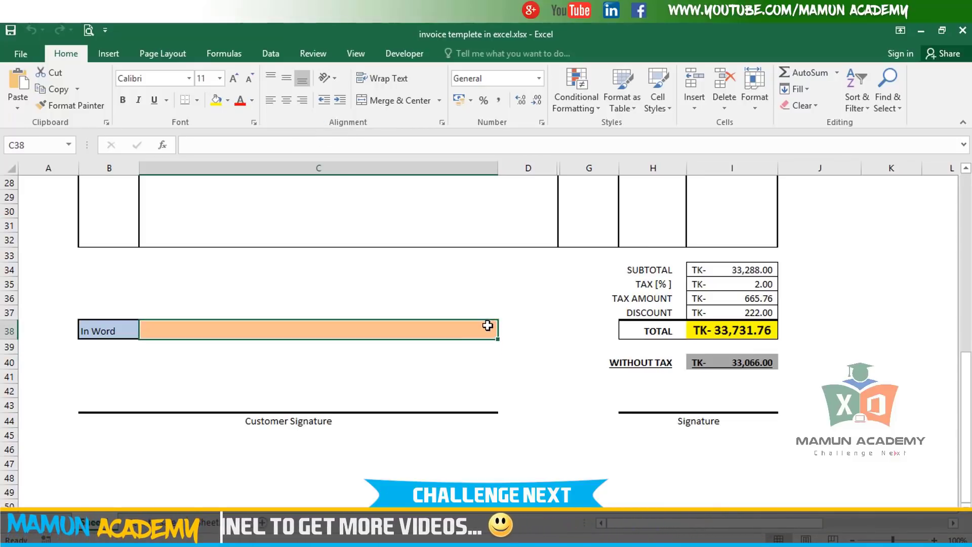
Step: Uncheck Developer in Customize the Ribbon and apply the change
{"action": "left_click", "coordinate": [450, 363]}
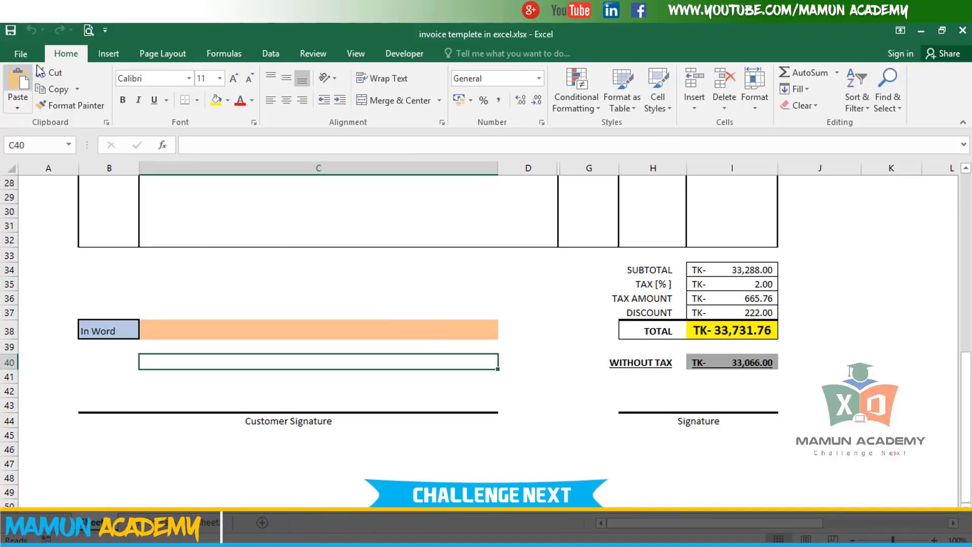
{"action": "left_click", "coordinate": [405, 54]}
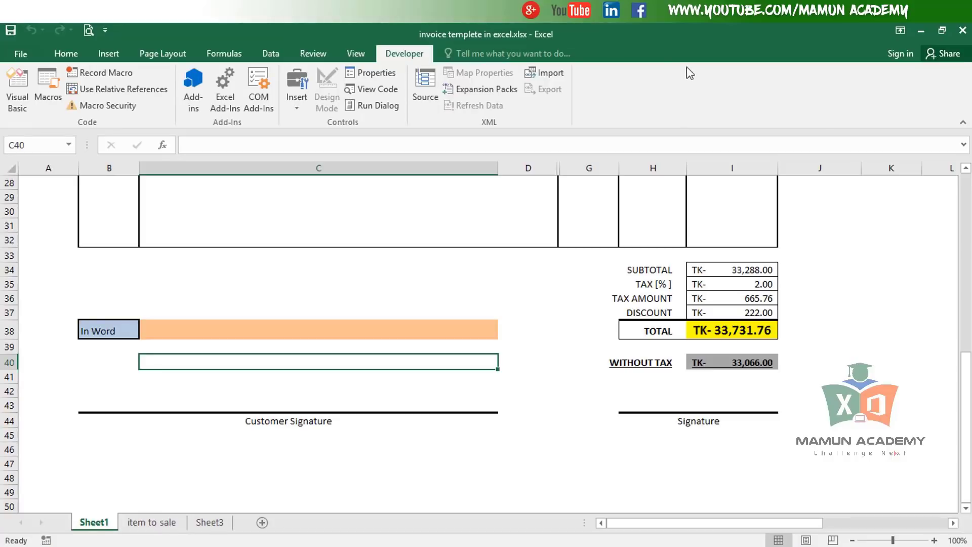
{"action": "right_click", "coordinate": [657, 100]}
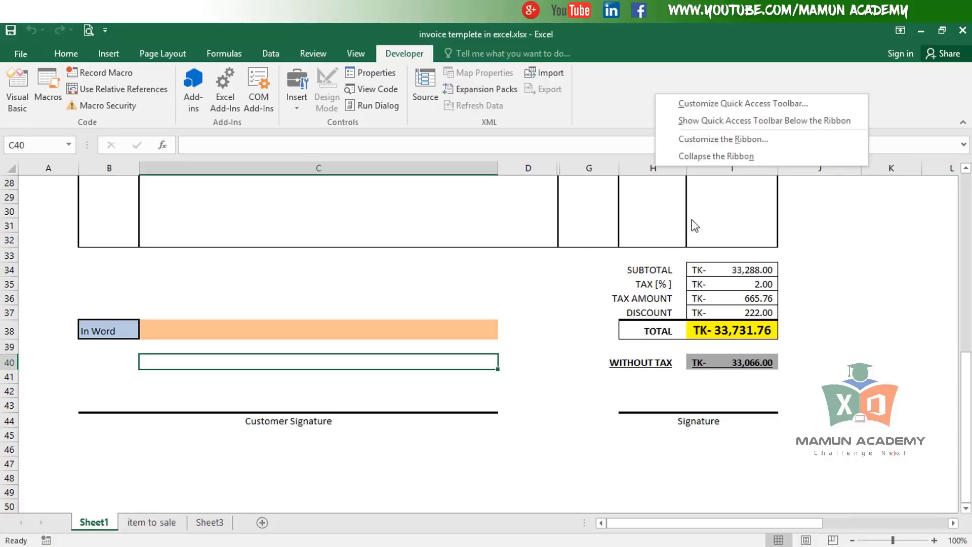
{"action": "left_click", "coordinate": [713, 143]}
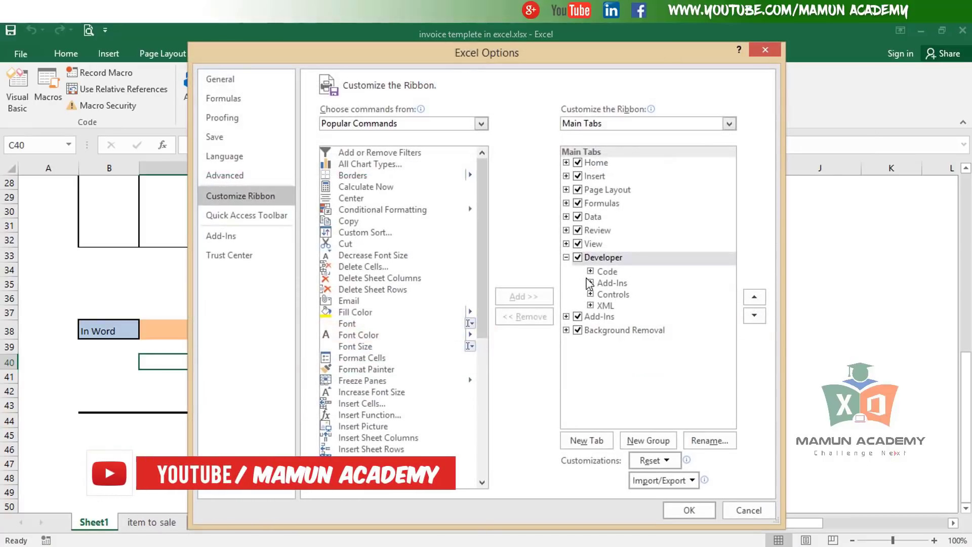
{"action": "left_click", "coordinate": [577, 257]}
{"action": "left_click", "coordinate": [687, 510]}
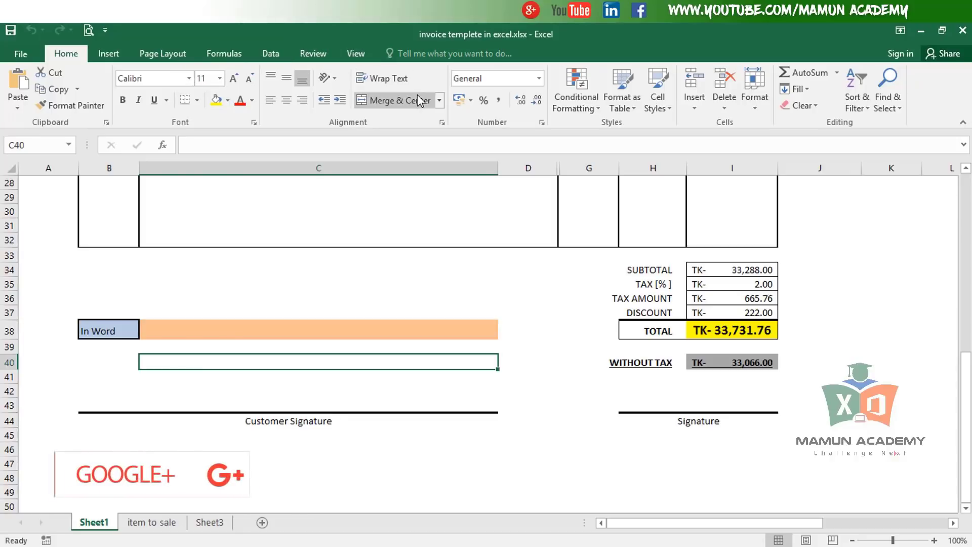
Step: Re-enable Developer in Customize the Ribbon, show its commands, and select C38
{"action": "right_click", "coordinate": [948, 91]}
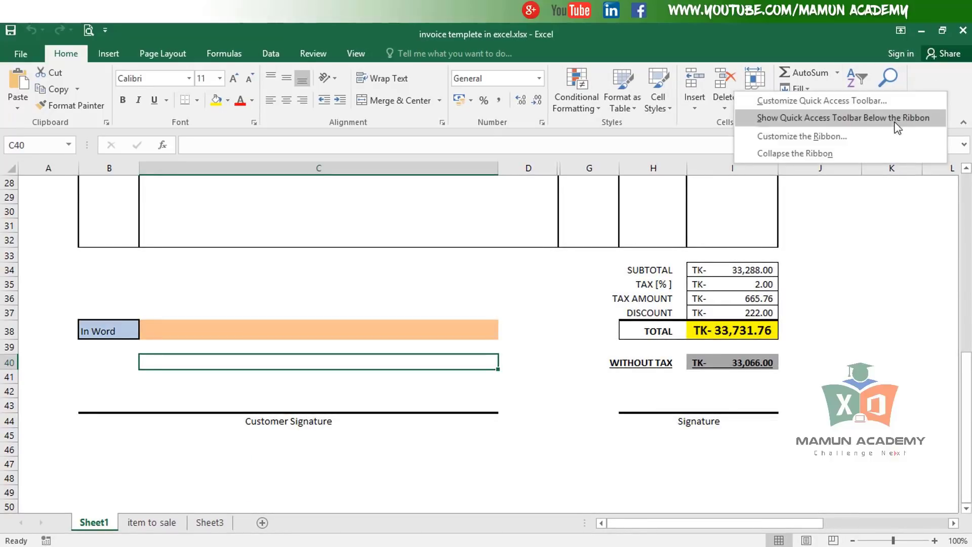
{"action": "left_click", "coordinate": [874, 144]}
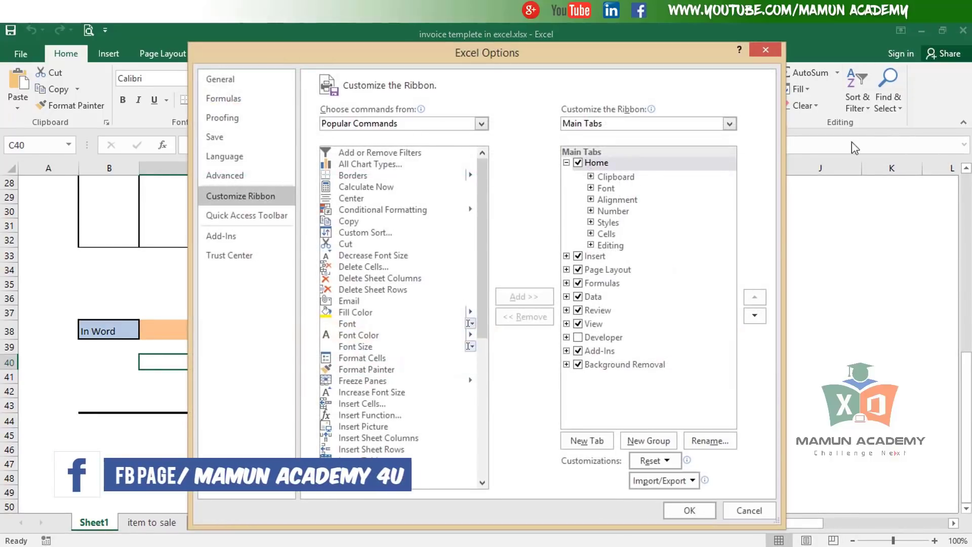
{"action": "left_click", "coordinate": [230, 132]}
{"action": "left_click", "coordinate": [228, 118]}
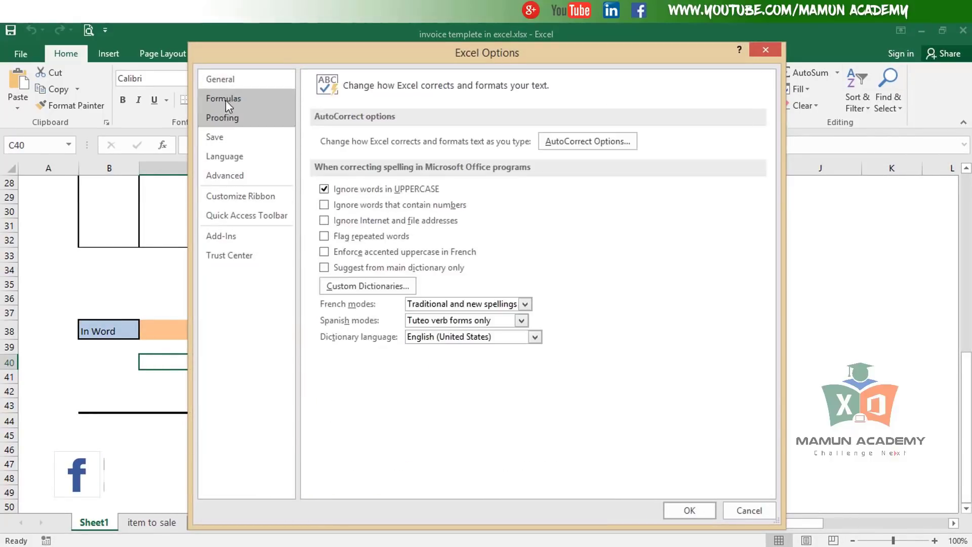
{"action": "left_click", "coordinate": [226, 99]}
{"action": "left_click", "coordinate": [229, 144]}
{"action": "left_click", "coordinate": [244, 195]}
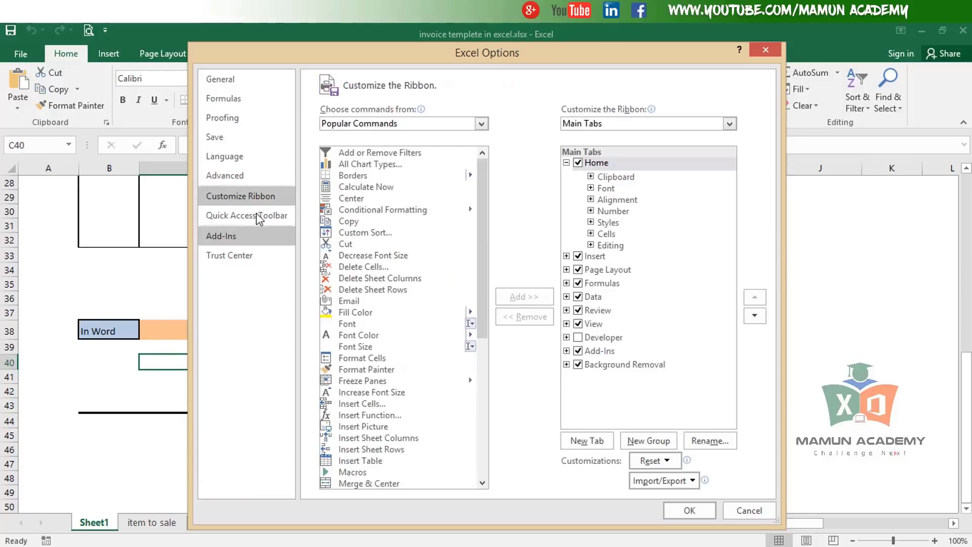
{"action": "left_click", "coordinate": [578, 338]}
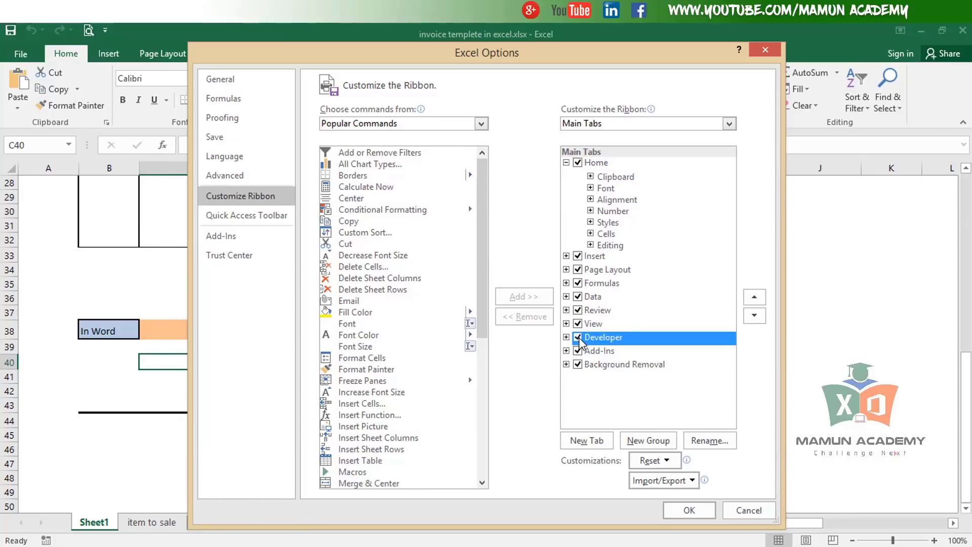
{"action": "left_click", "coordinate": [689, 510]}
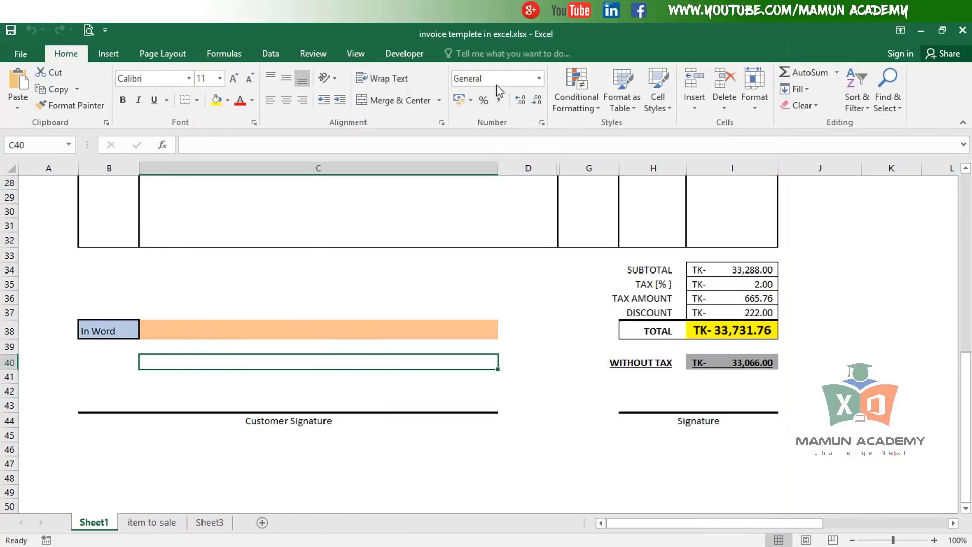
{"action": "left_click", "coordinate": [409, 52]}
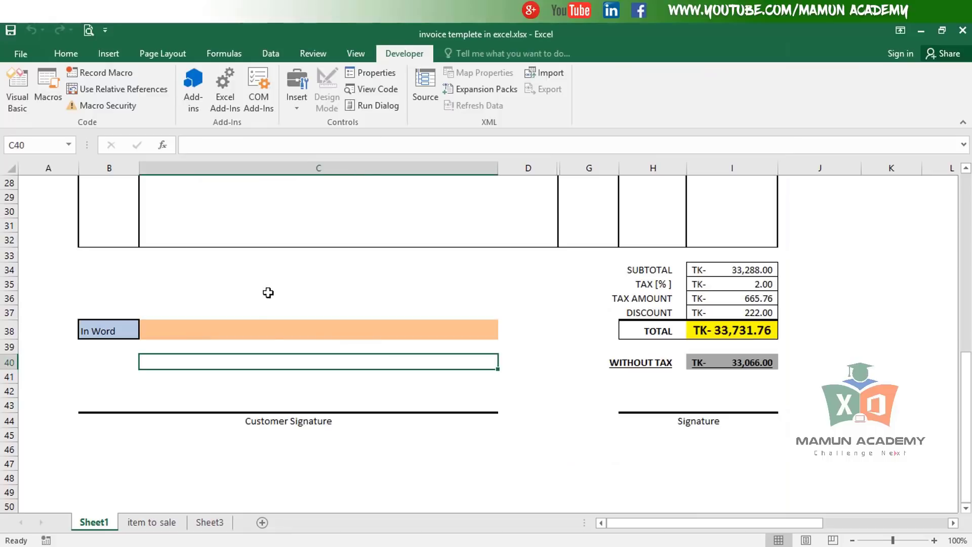
{"action": "left_click", "coordinate": [270, 337]}
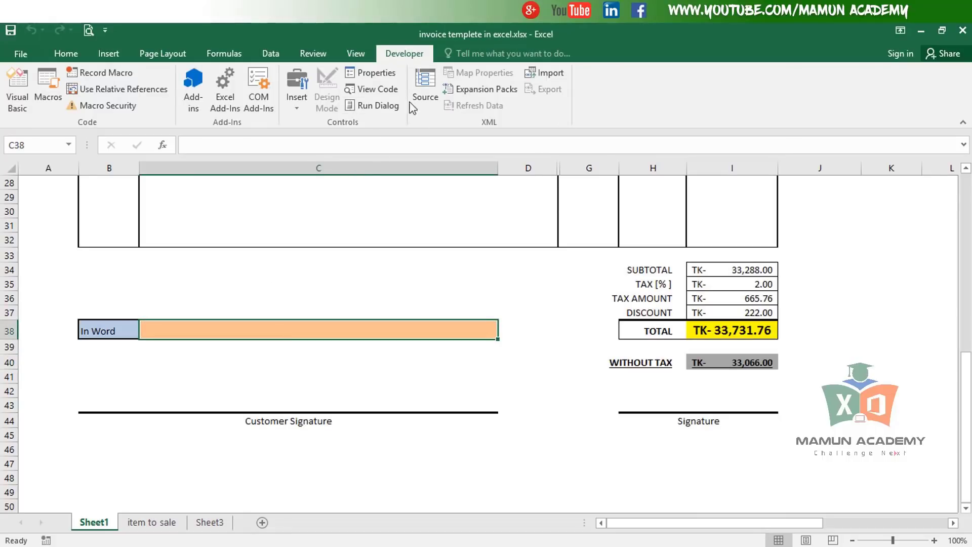
Step: Open the Visual Basic editor from Developer, close it, and reopen it with Alt+F11
{"action": "left_click", "coordinate": [18, 91]}
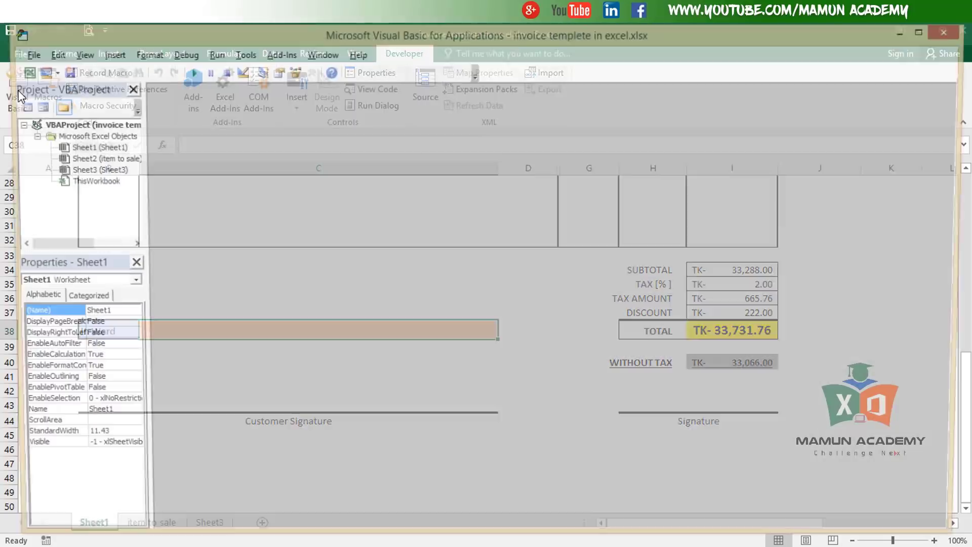
{"action": "left_click", "coordinate": [953, 31]}
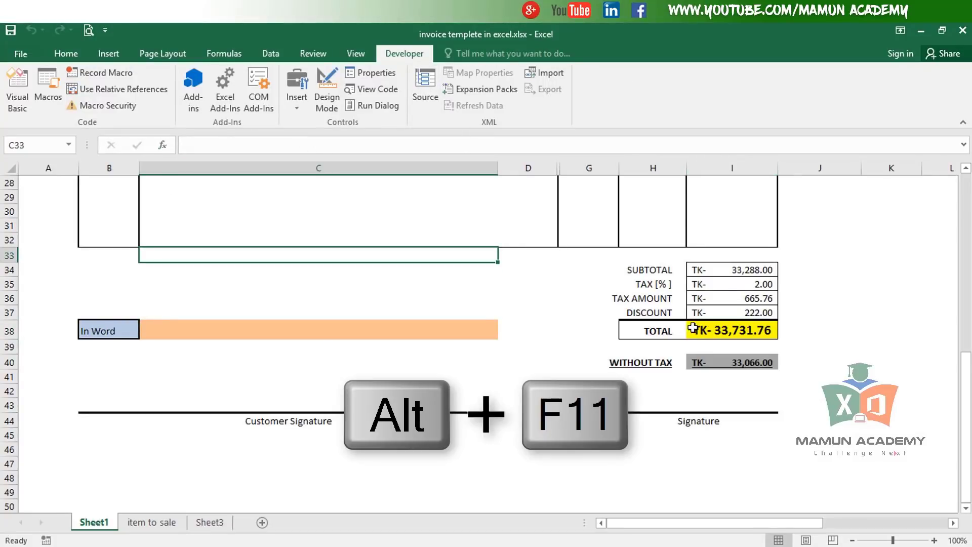
{"action": "key", "text": "alt+F11"}
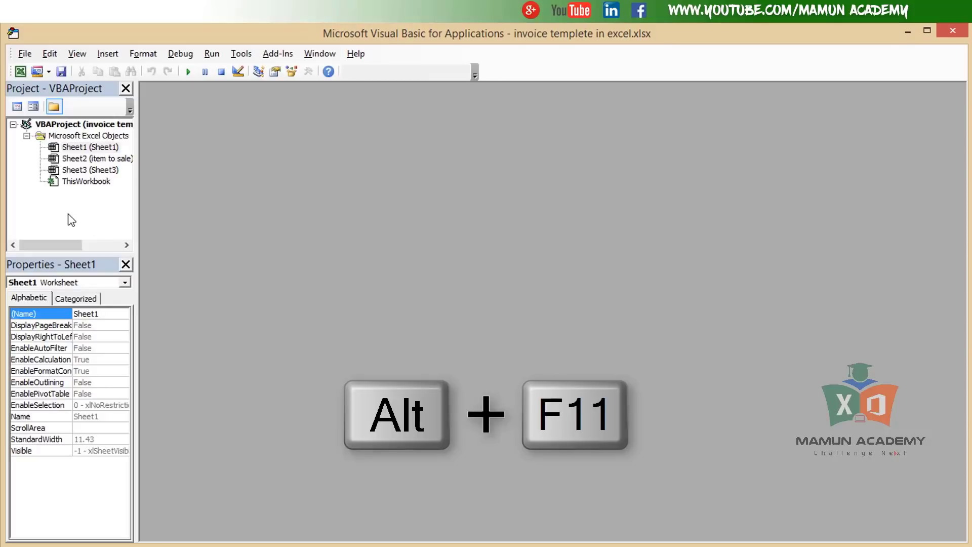
Step: Import Convert Amount to Word In BDT.bas into the project and select the new Module1
{"action": "right_click", "coordinate": [52, 203]}
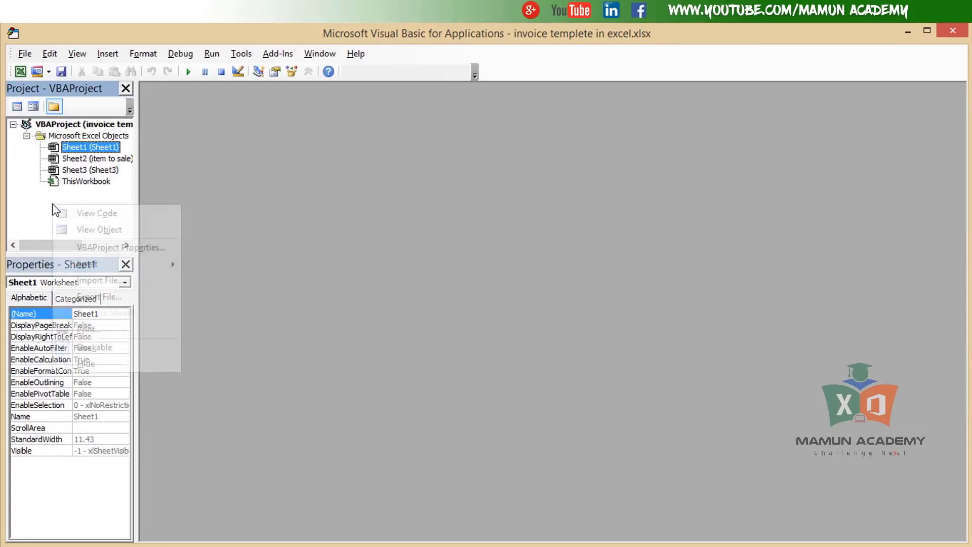
{"action": "right_click", "coordinate": [20, 200]}
{"action": "right_click", "coordinate": [28, 184]}
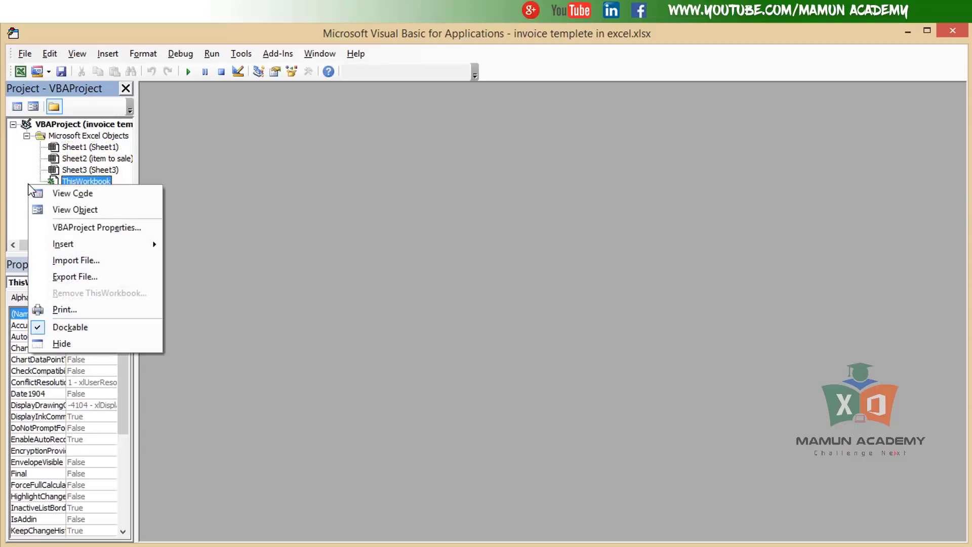
{"action": "left_click", "coordinate": [74, 261]}
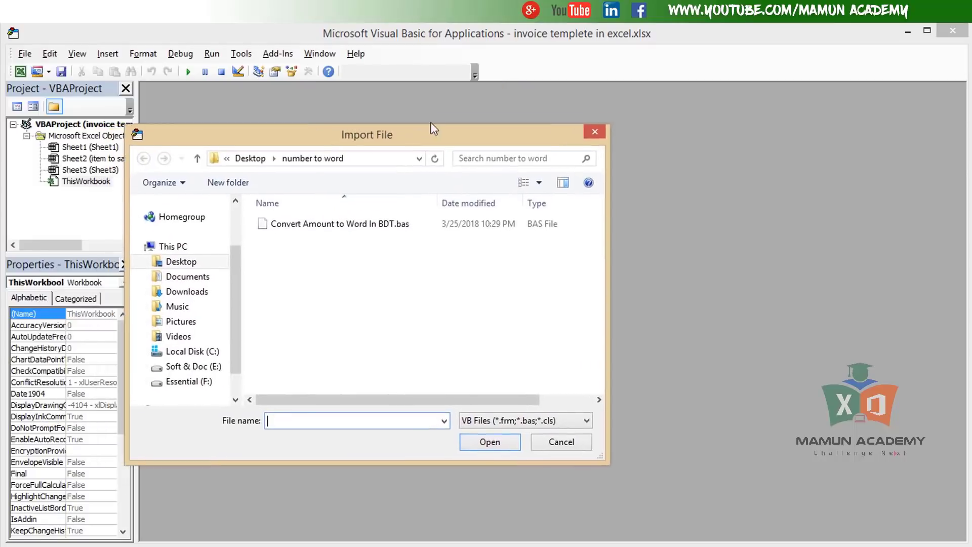
{"action": "left_click", "coordinate": [354, 201]}
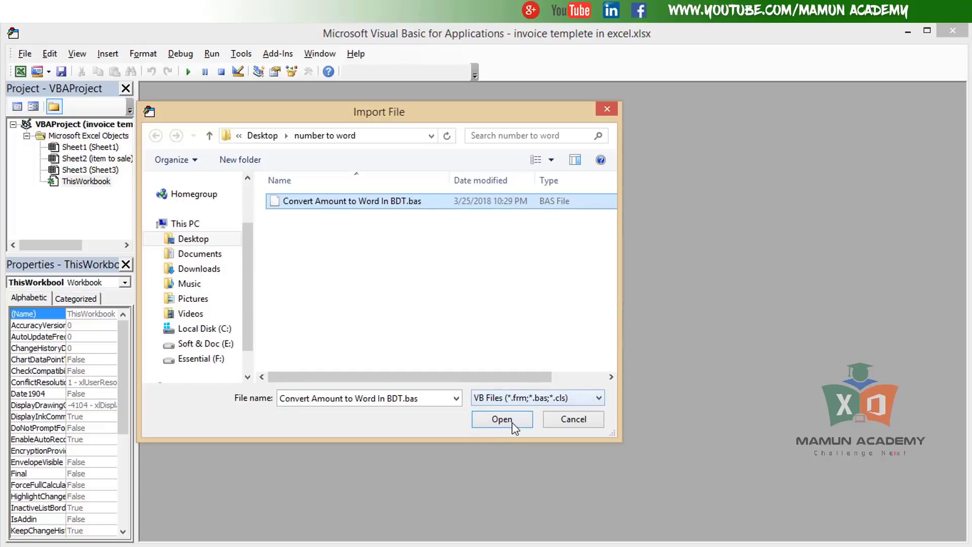
{"action": "left_click", "coordinate": [512, 422]}
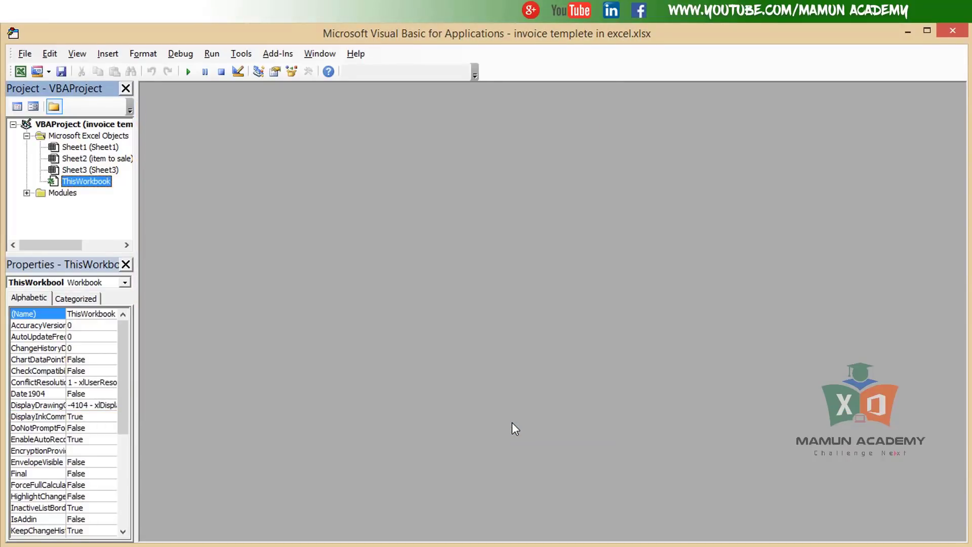
{"action": "double_click", "coordinate": [41, 194]}
{"action": "left_click", "coordinate": [57, 204]}
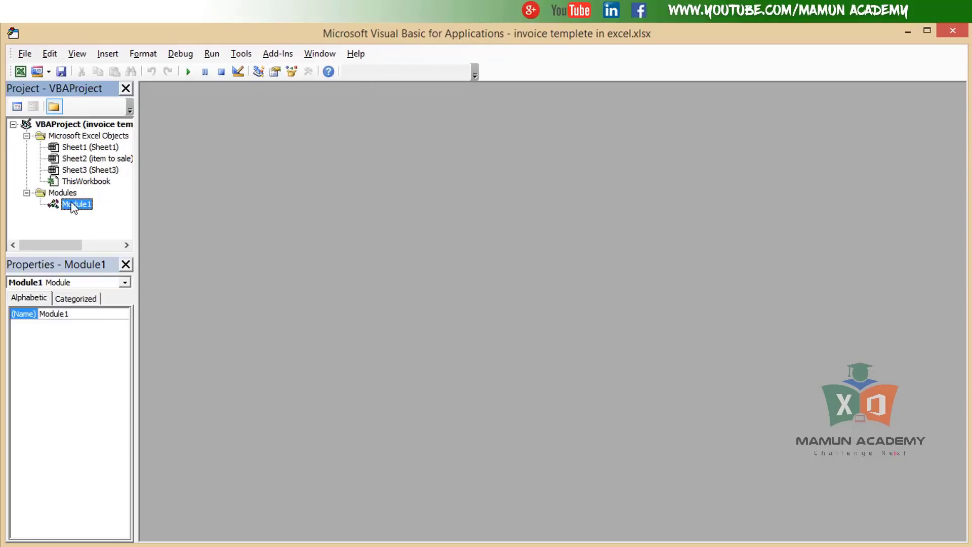
Step: Save the workbook and decline the macro-free save warning to reach Save As
{"action": "left_click", "coordinate": [61, 72]}
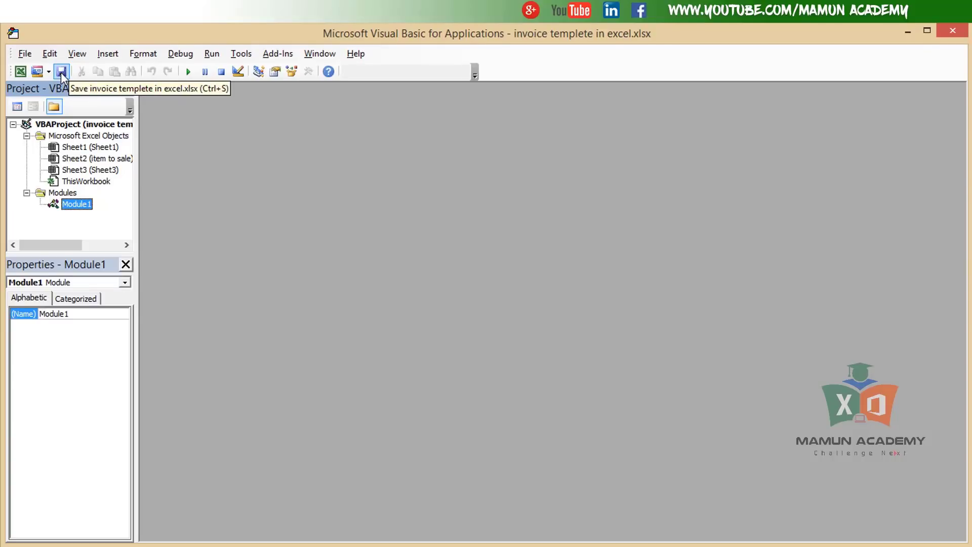
{"action": "left_click", "coordinate": [61, 75]}
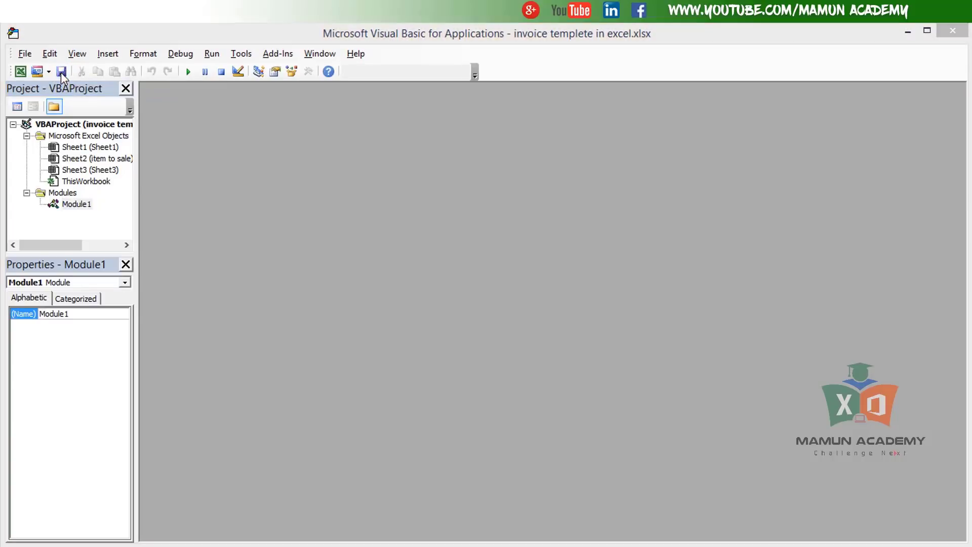
{"action": "left_click_drag", "start_coordinate": [484, 257], "coordinate": [462, 189]}
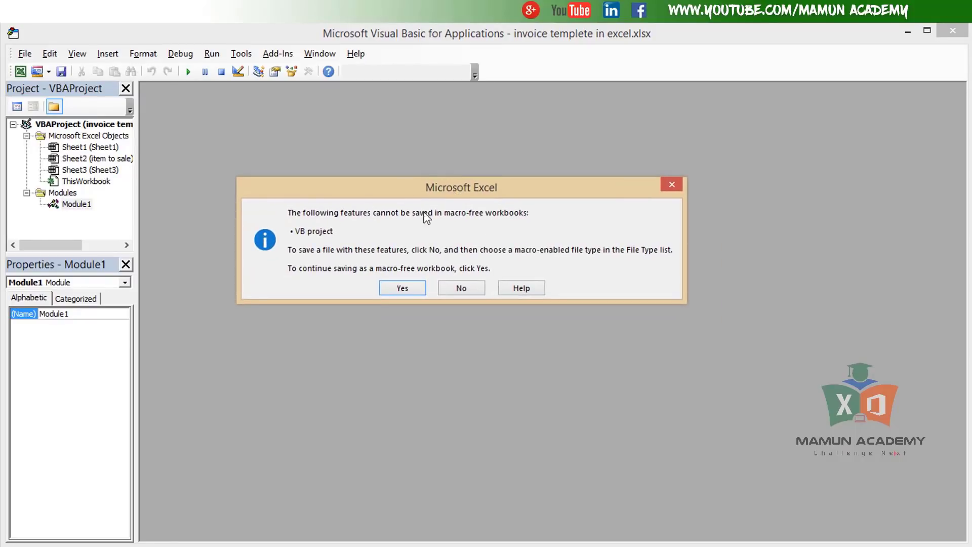
{"action": "left_click", "coordinate": [461, 288]}
{"action": "left_click_drag", "start_coordinate": [430, 112], "coordinate": [481, 91]}
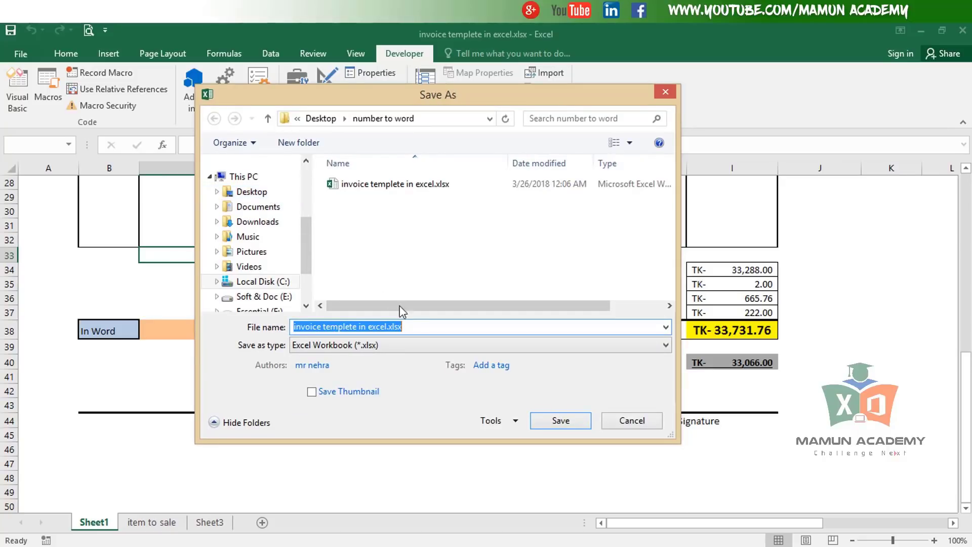
Step: Edit the file name to Invoice MA
{"action": "left_click", "coordinate": [438, 325]}
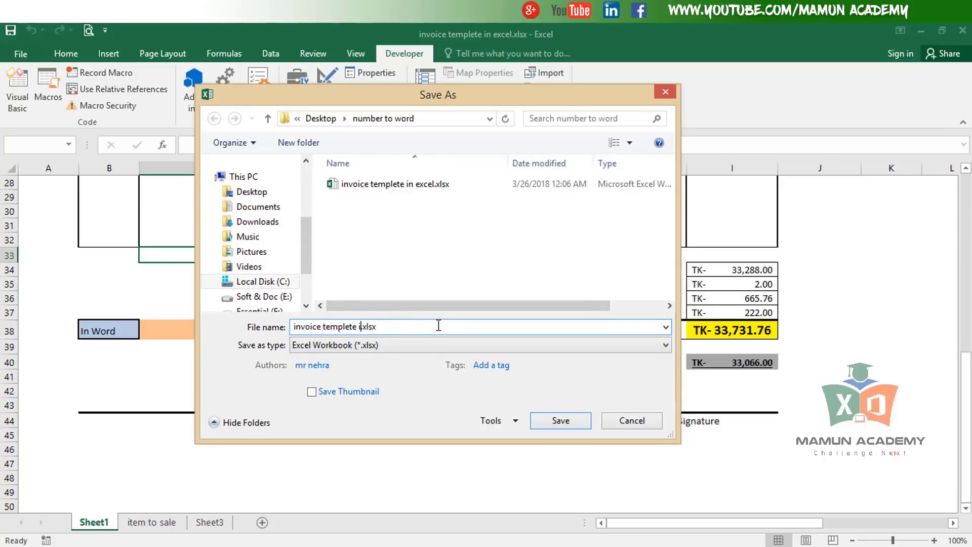
{"action": "key", "text": "BackSpace"}
{"action": "key", "text": "BackSpace"}
{"action": "key", "text": "BackSpace"}
{"action": "key", "text": "BackSpace"}
{"action": "key", "text": "BackSpace"}
{"action": "key", "text": "BackSpace"}
{"action": "key", "text": "BackSpace"}
{"action": "key", "text": "BackSpace"}
{"action": "key", "text": "BackSpace"}
{"action": "key", "text": "BackSpace"}
{"action": "key", "text": "BackSpace"}
{"action": "key", "text": "BackSpace"}
{"action": "key", "text": "BackSpace"}
{"action": "key", "text": "BackSpace"}
{"action": "key", "text": "BackSpace"}
{"action": "key", "text": "BackSpace"}
{"action": "key", "text": "ctrl+a"}
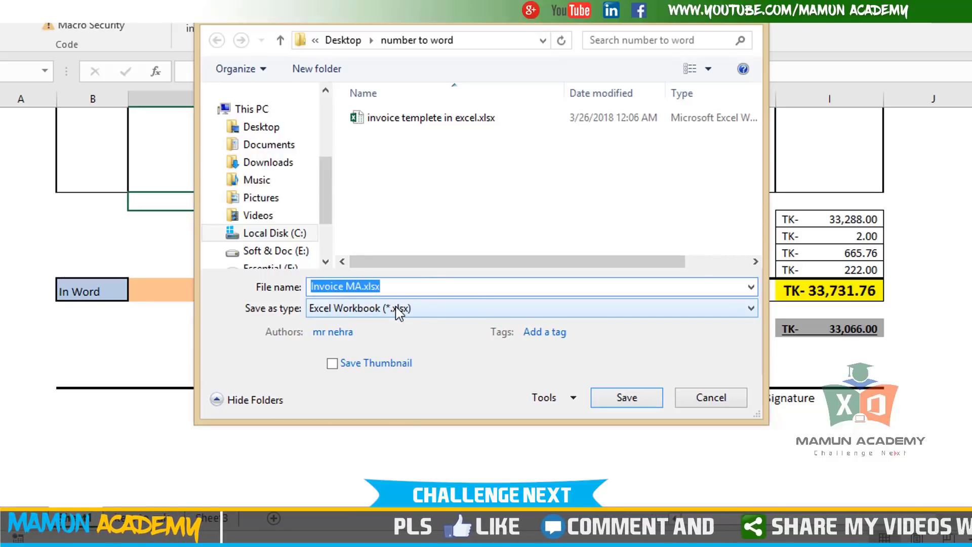
Step: Set the type to Excel Macro-Enabled Workbook (*.xlsm) and save as Invoice MA.xlsm
{"action": "left_click", "coordinate": [750, 309]}
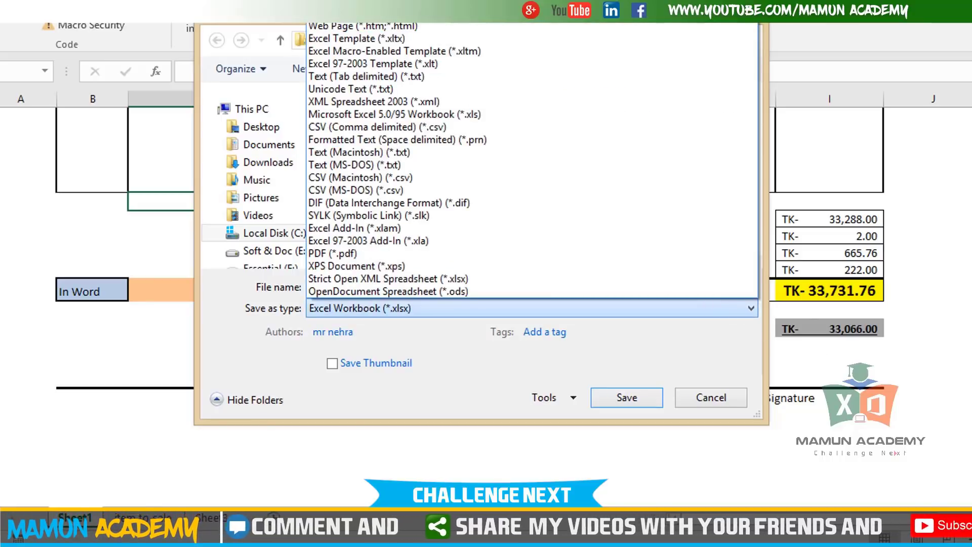
{"action": "key", "text": "Down"}
{"action": "key", "text": "Return"}
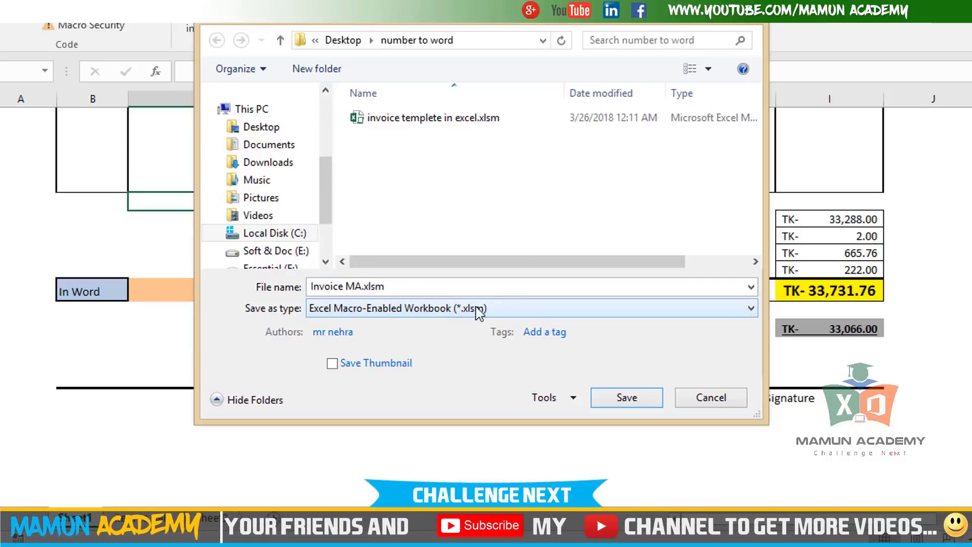
{"action": "left_click", "coordinate": [445, 310]}
{"action": "key", "text": "Up"}
{"action": "key", "text": "Return"}
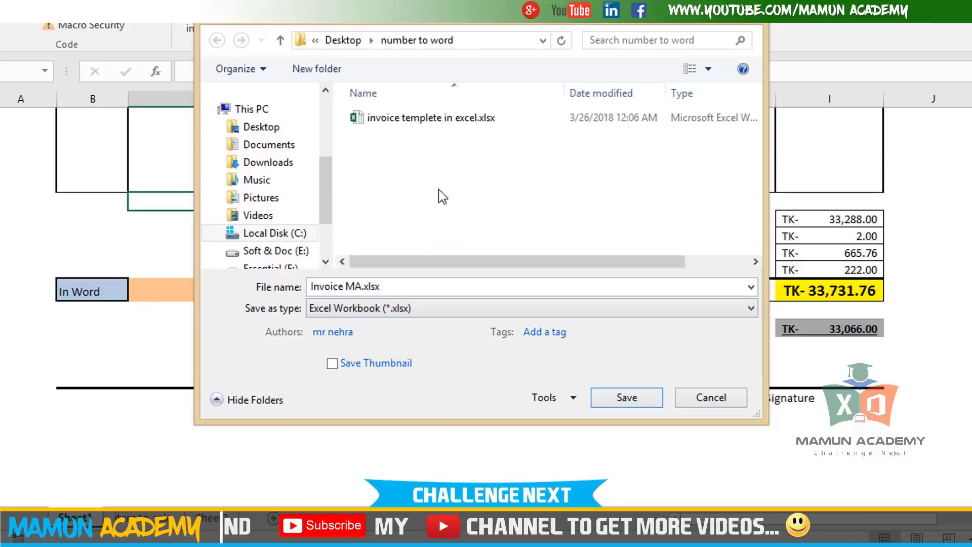
{"action": "left_click", "coordinate": [412, 309]}
{"action": "scroll", "coordinate": [532, 162], "scroll_direction": "down", "scroll_amount": 2}
{"action": "key", "text": "Down"}
{"action": "key", "text": "Return"}
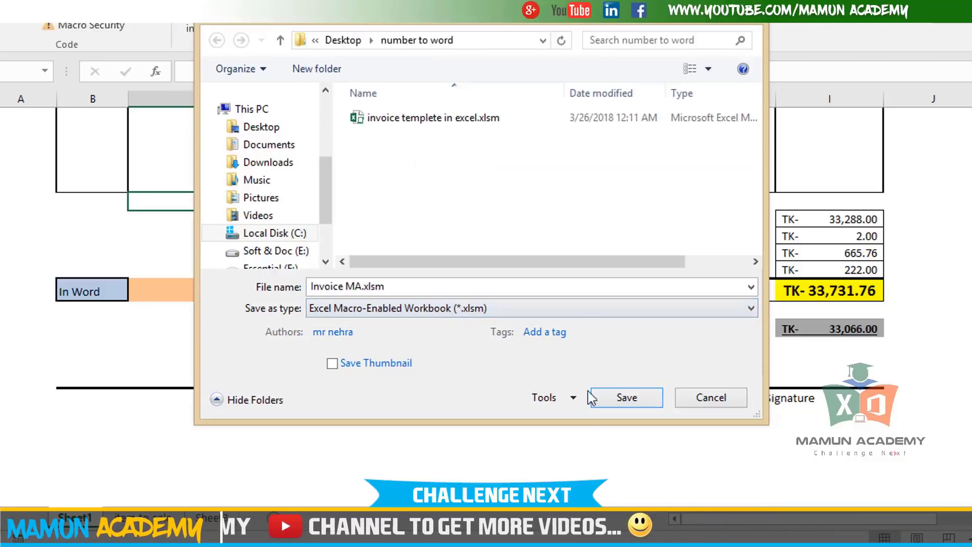
{"action": "left_click", "coordinate": [630, 403]}
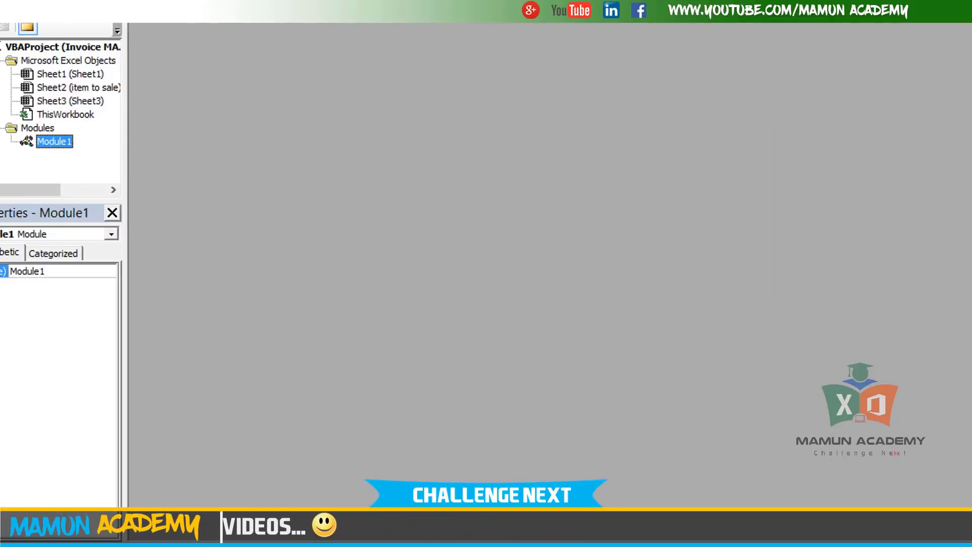
Step: Close the VBA editor, return to Excel, and select merged cell C38
{"action": "key", "text": "alt+f"}
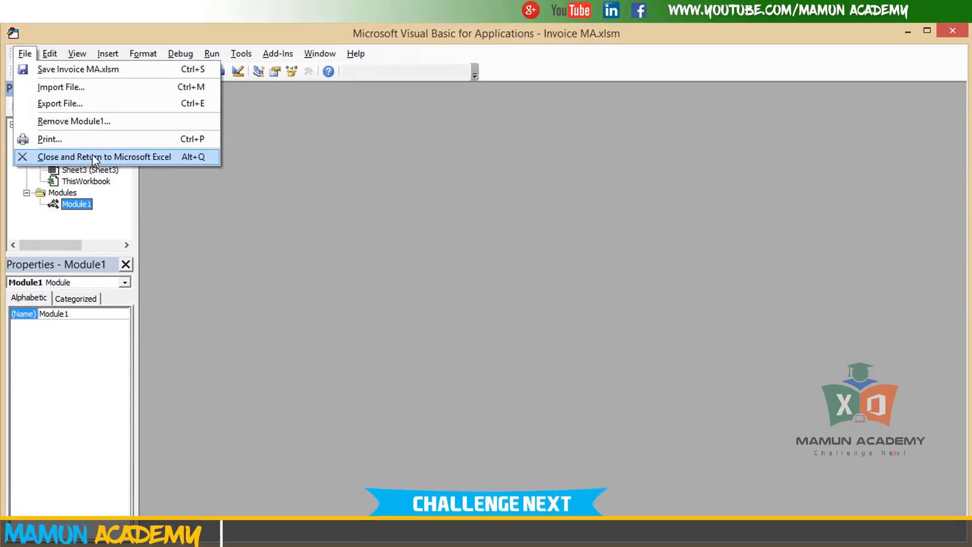
{"action": "left_click", "coordinate": [92, 156]}
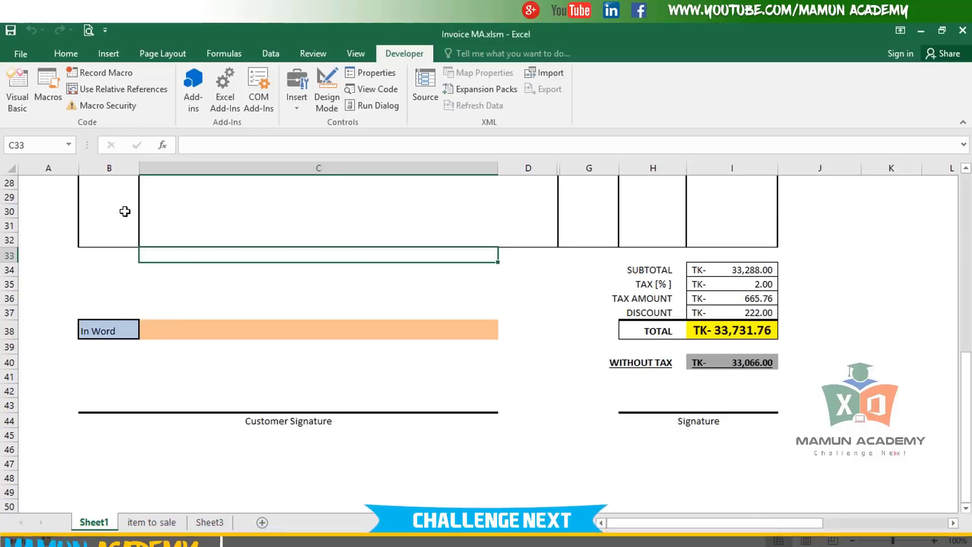
{"action": "left_click", "coordinate": [514, 392]}
{"action": "left_click", "coordinate": [381, 327]}
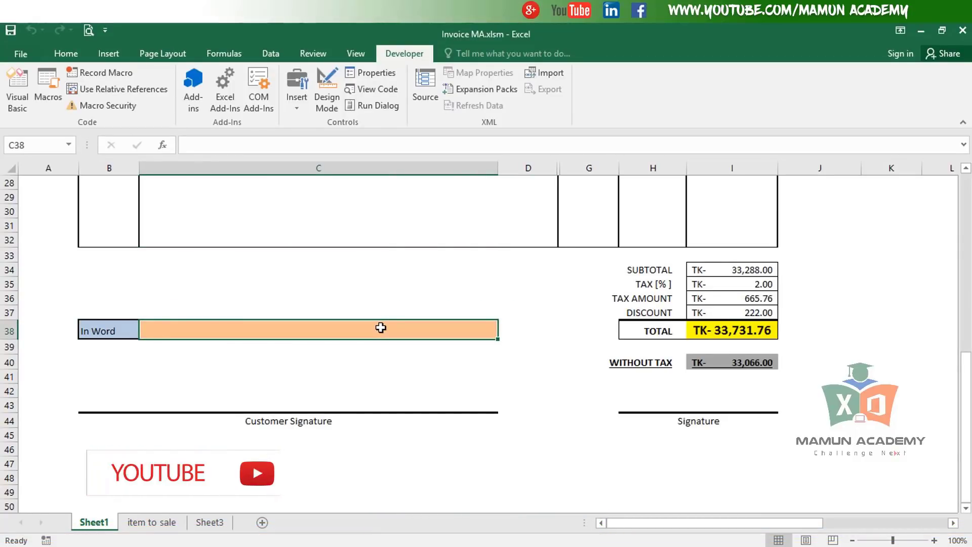
Step: From C38, open Insert Function and list User Defined functions including ConvertCurrencyToEnglish
{"action": "left_click", "coordinate": [57, 50]}
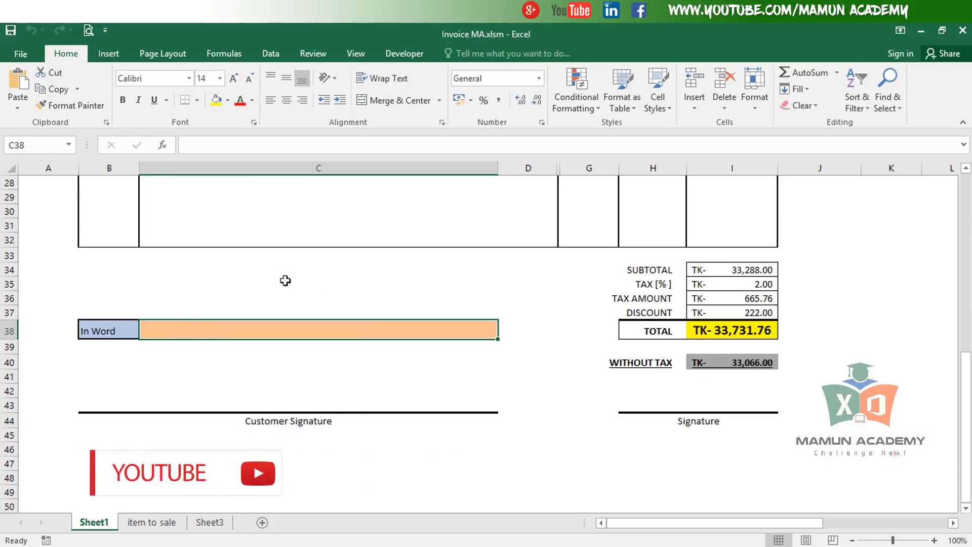
{"action": "left_click", "coordinate": [165, 152]}
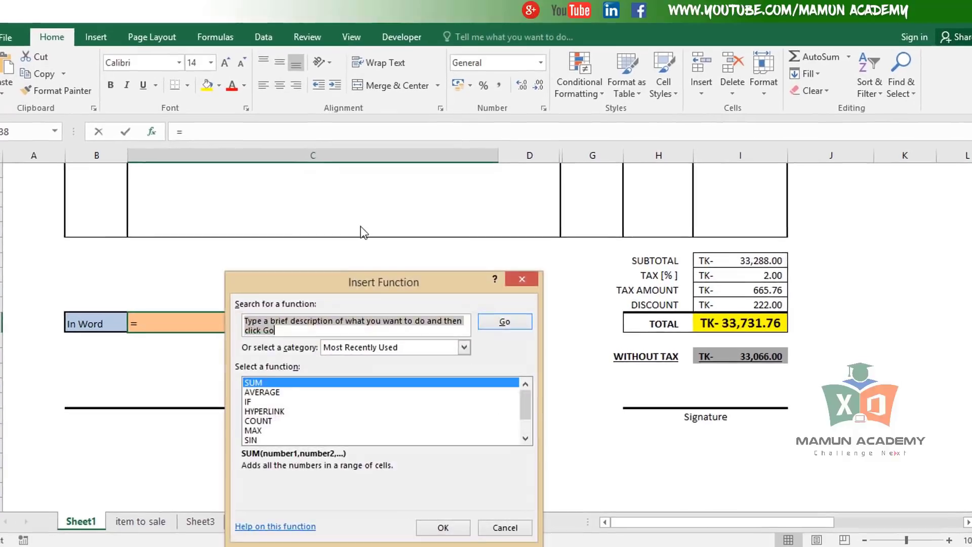
{"action": "left_click_drag", "start_coordinate": [379, 272], "coordinate": [409, 151]}
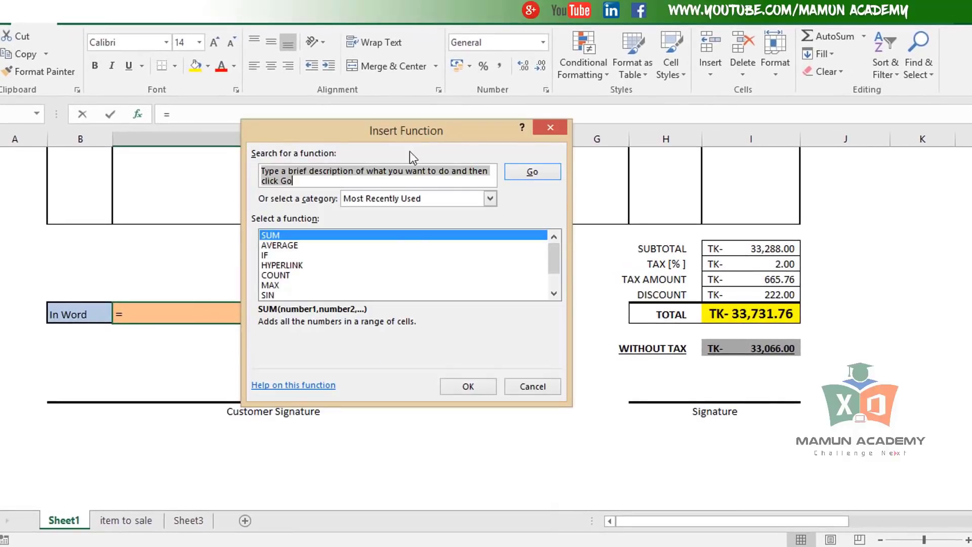
{"action": "left_click", "coordinate": [424, 197]}
{"action": "scroll", "coordinate": [436, 226], "scroll_direction": "down", "scroll_amount": 1}
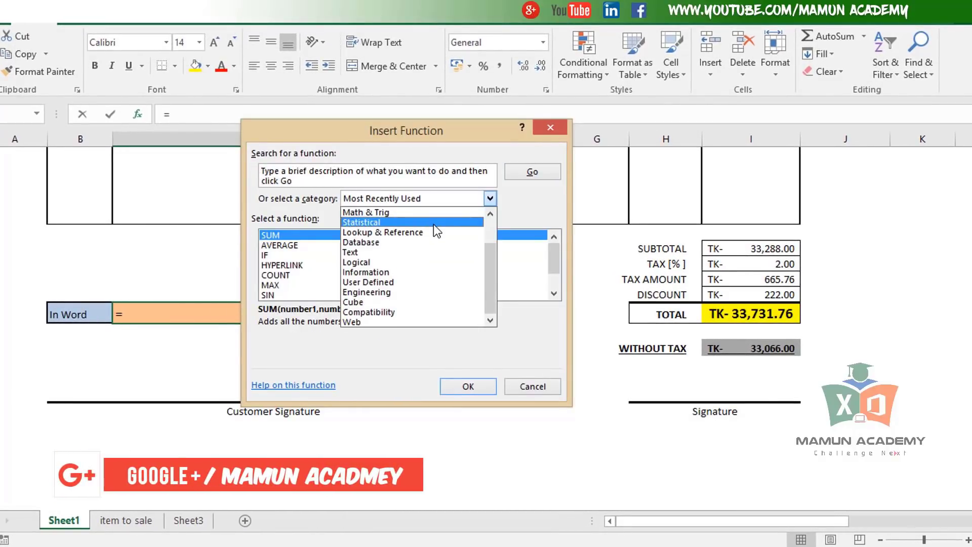
{"action": "left_click", "coordinate": [392, 282]}
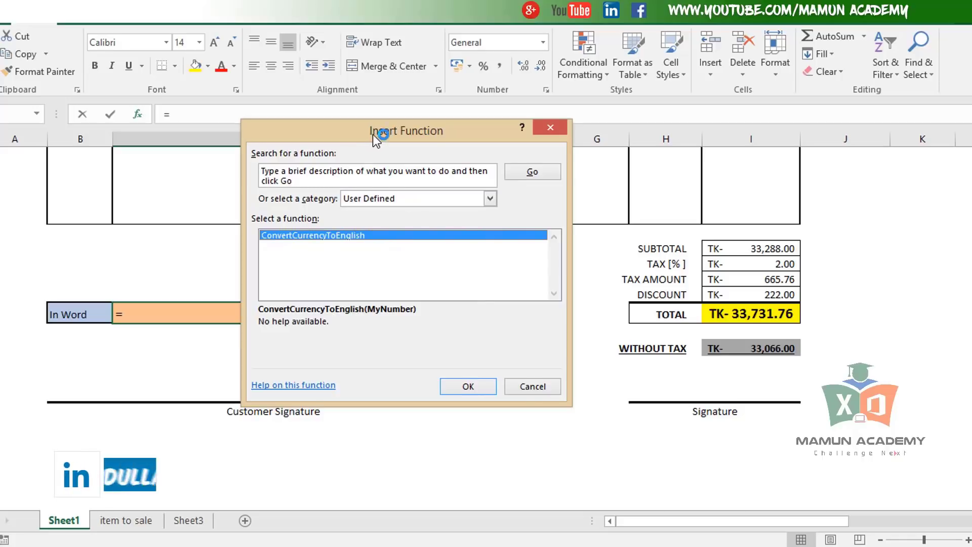
{"action": "left_click_drag", "start_coordinate": [373, 134], "coordinate": [469, 102]}
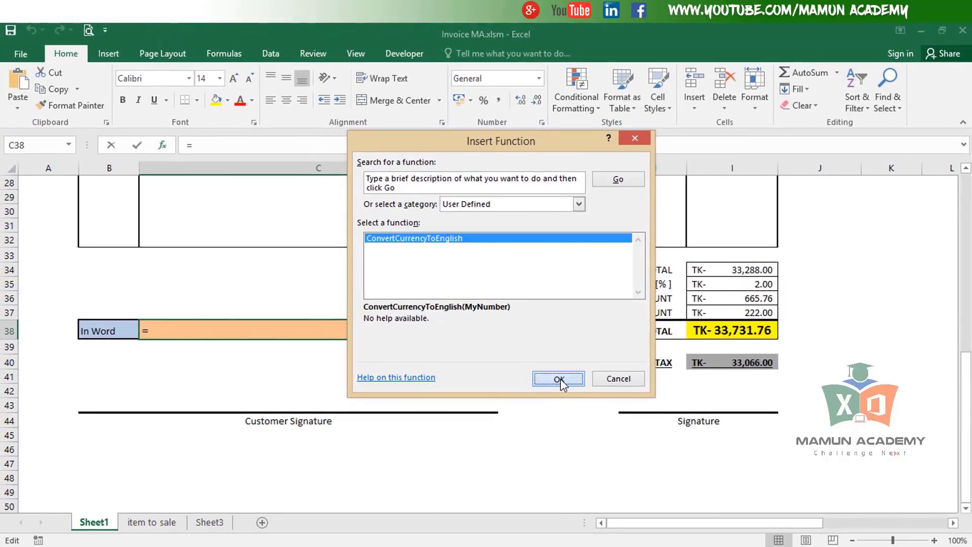
Step: Enter =ConvertCurrencyToEnglish(I38) in C38, using the TOTAL in I38 as MyNumber
{"action": "left_click", "coordinate": [560, 379]}
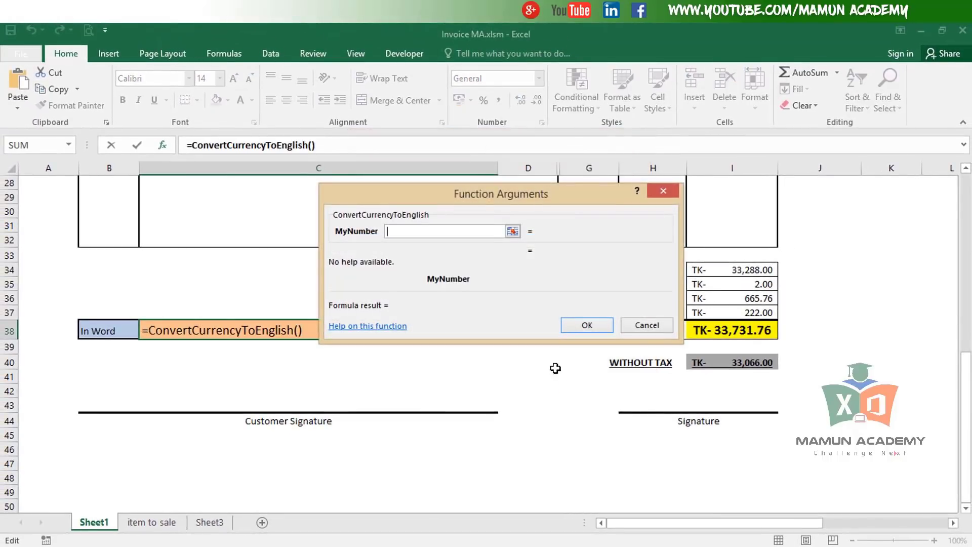
{"action": "left_click_drag", "start_coordinate": [462, 305], "coordinate": [463, 145]}
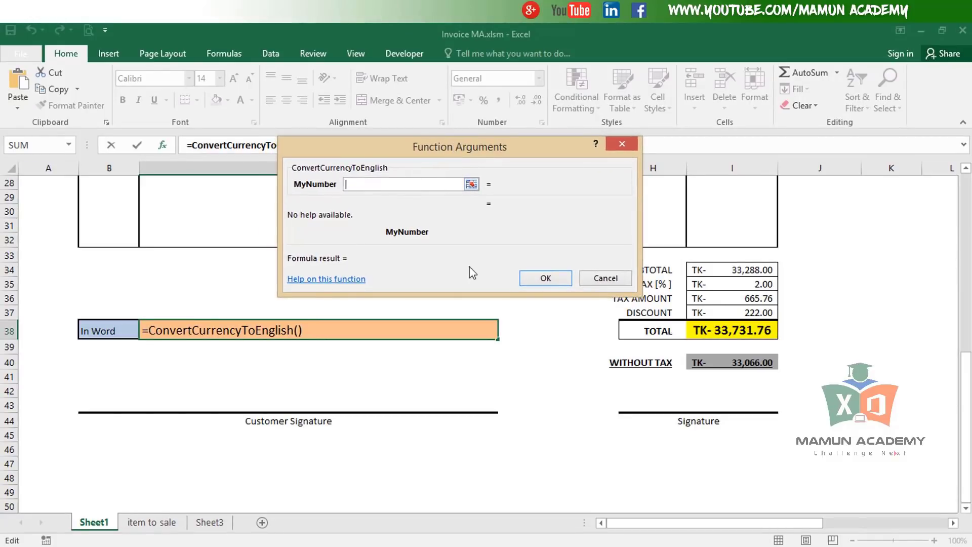
{"action": "left_click", "coordinate": [727, 269]}
{"action": "left_click", "coordinate": [735, 377]}
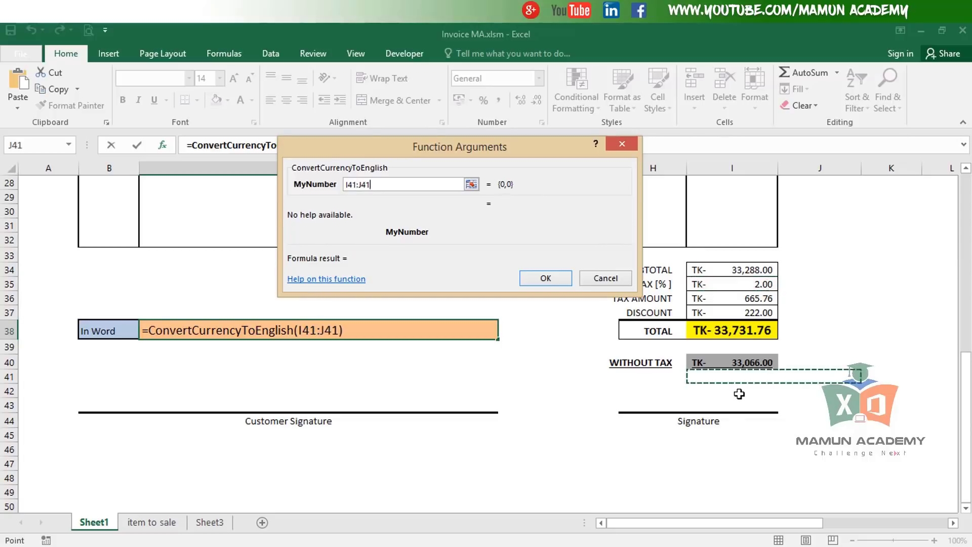
{"action": "left_click", "coordinate": [735, 391]}
{"action": "left_click", "coordinate": [729, 312]}
{"action": "left_click", "coordinate": [722, 270]}
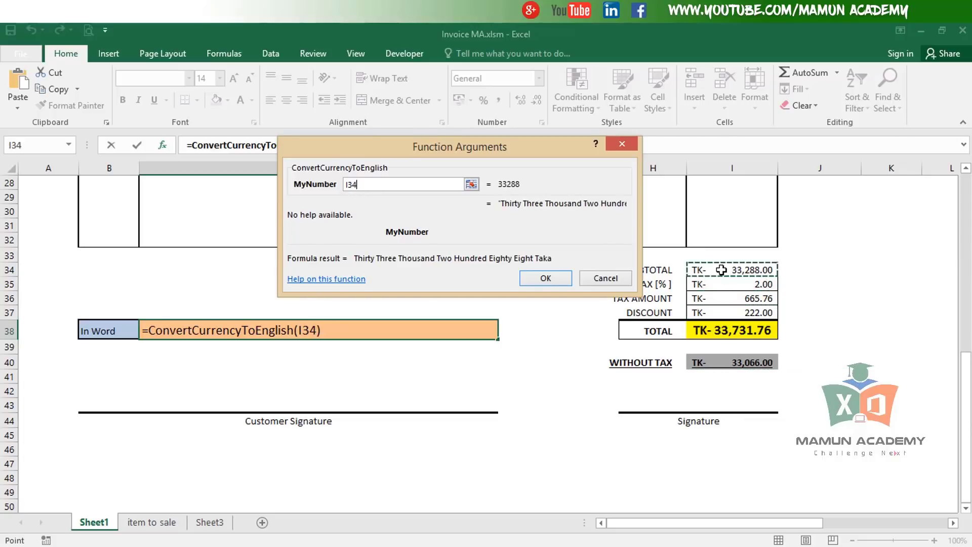
{"action": "left_click", "coordinate": [740, 330]}
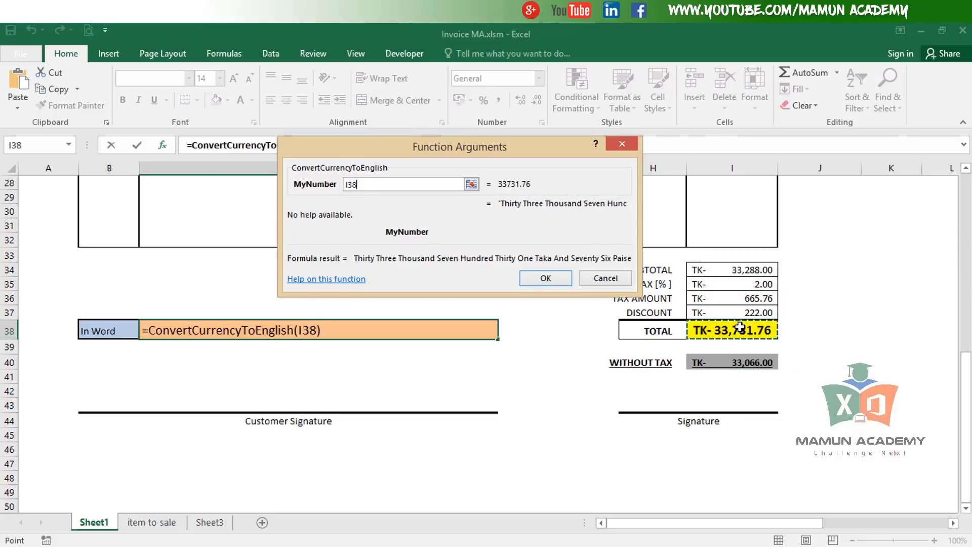
{"action": "left_click", "coordinate": [560, 281]}
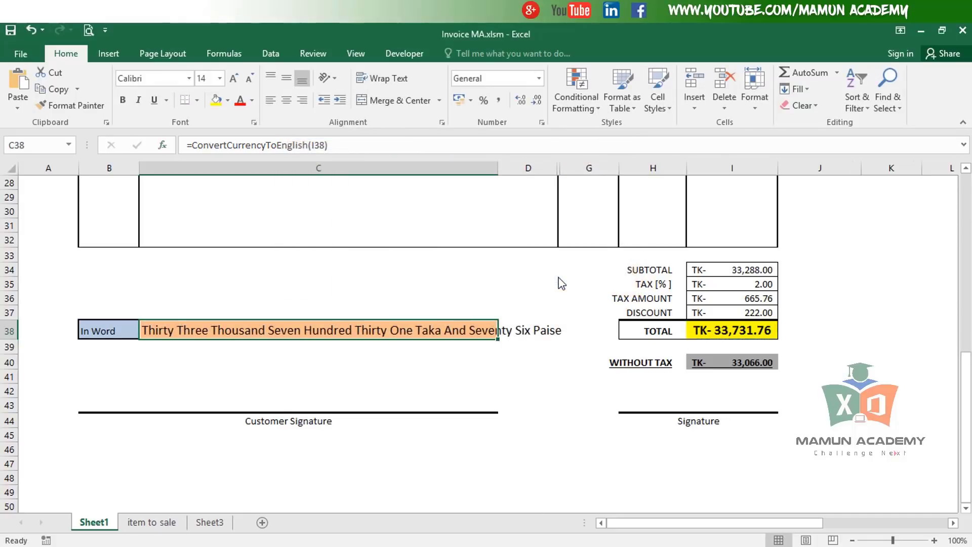
Step: Autofit column C so the words fit, and check the formula in C38
{"action": "left_click", "coordinate": [501, 374]}
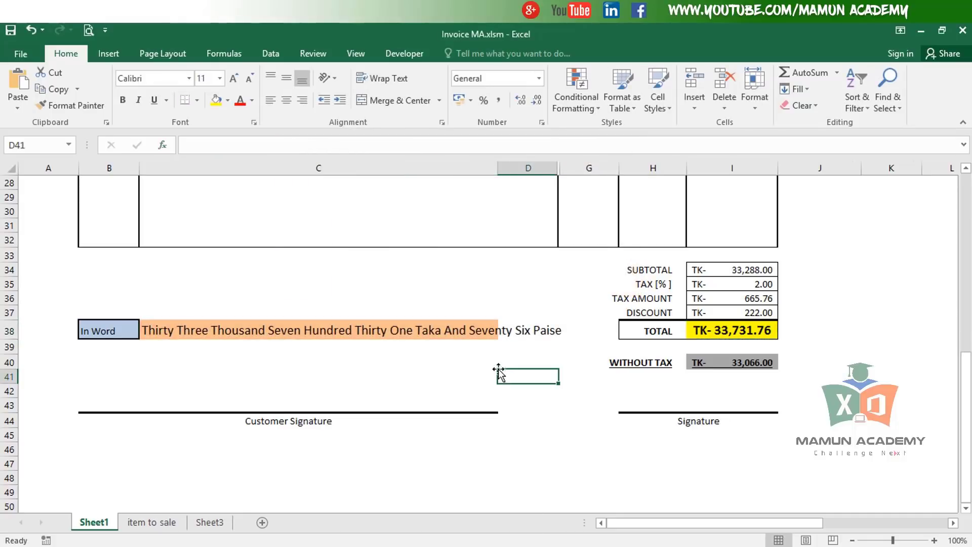
{"action": "double_click", "coordinate": [497, 168]}
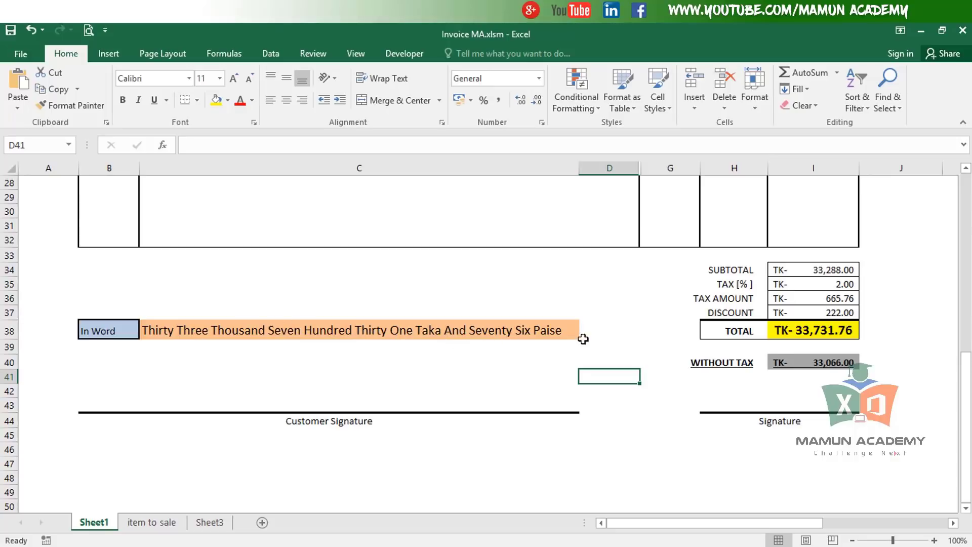
{"action": "left_click", "coordinate": [817, 333]}
{"action": "left_click", "coordinate": [309, 335]}
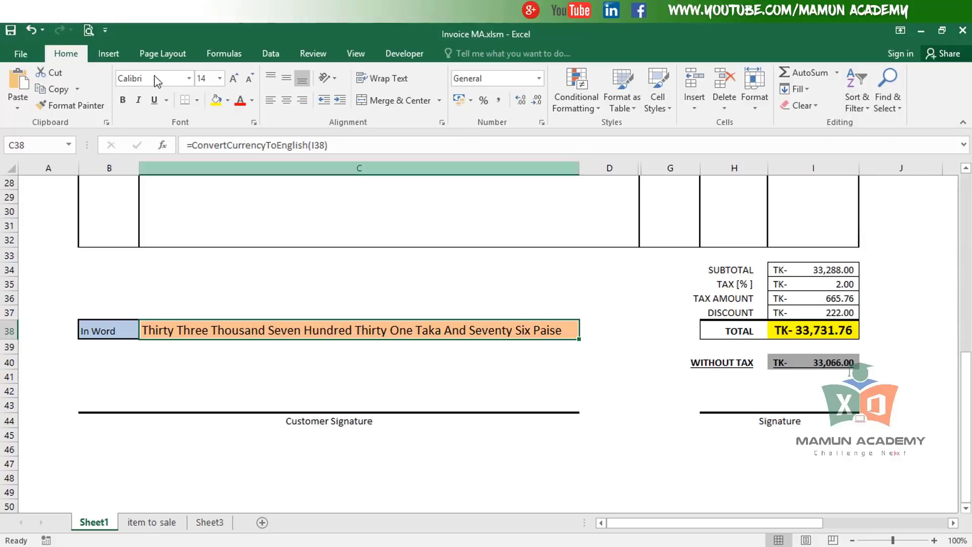
Step: On the item to sale sheet, insert the User Defined ConvertCurrencyToEnglish function into D12
{"action": "left_click", "coordinate": [136, 524]}
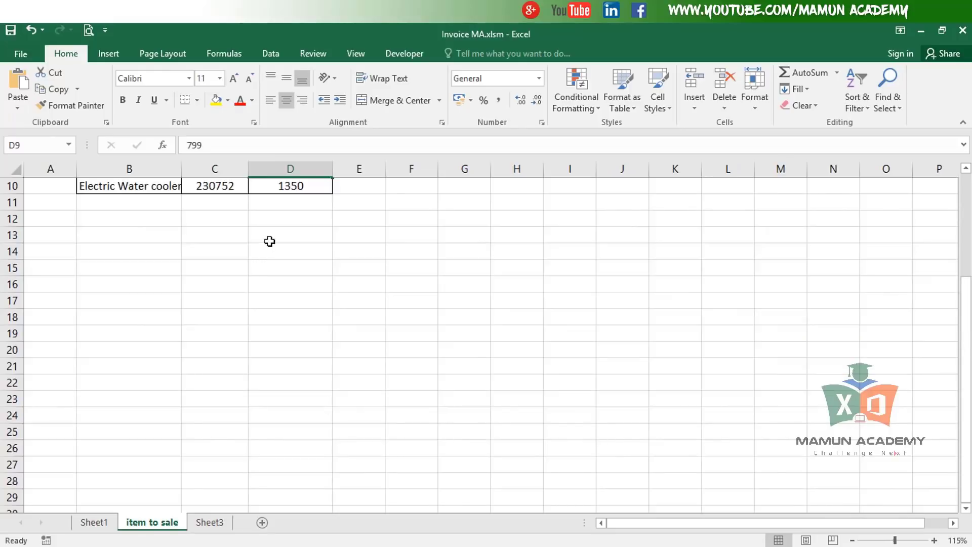
{"action": "left_click", "coordinate": [280, 223]}
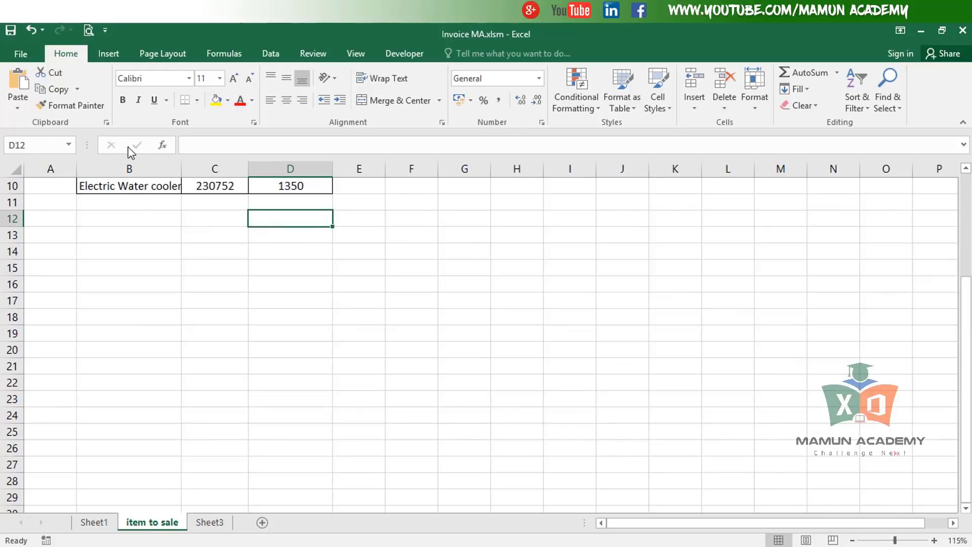
{"action": "left_click", "coordinate": [162, 145]}
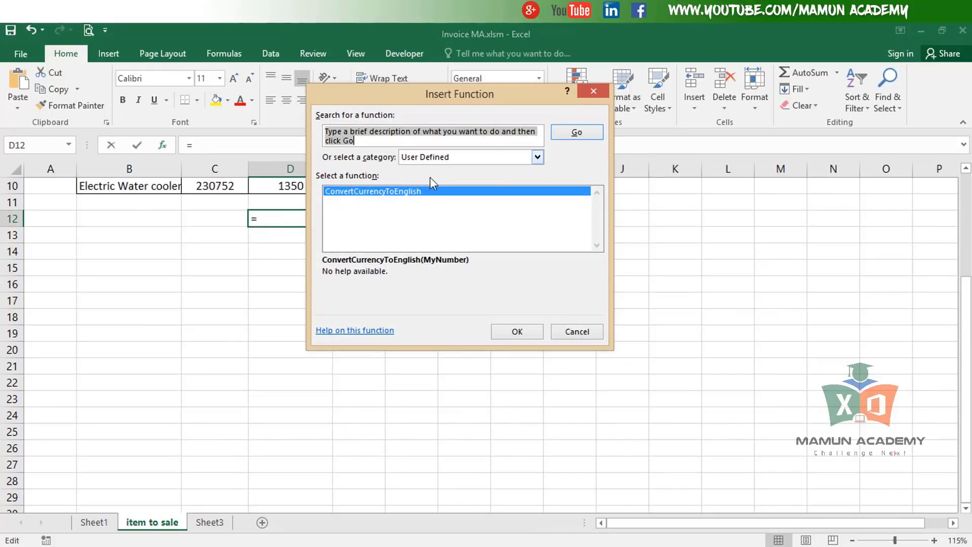
{"action": "left_click", "coordinate": [439, 158]}
{"action": "left_click", "coordinate": [436, 226]}
{"action": "left_click", "coordinate": [451, 159]}
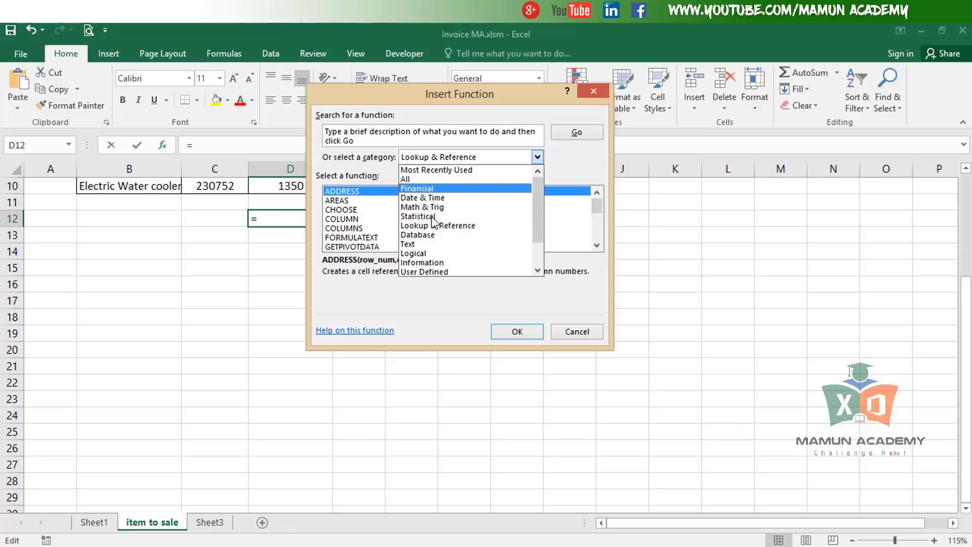
{"action": "scroll", "coordinate": [430, 228], "scroll_direction": "down", "scroll_amount": 2}
{"action": "left_click", "coordinate": [434, 236]}
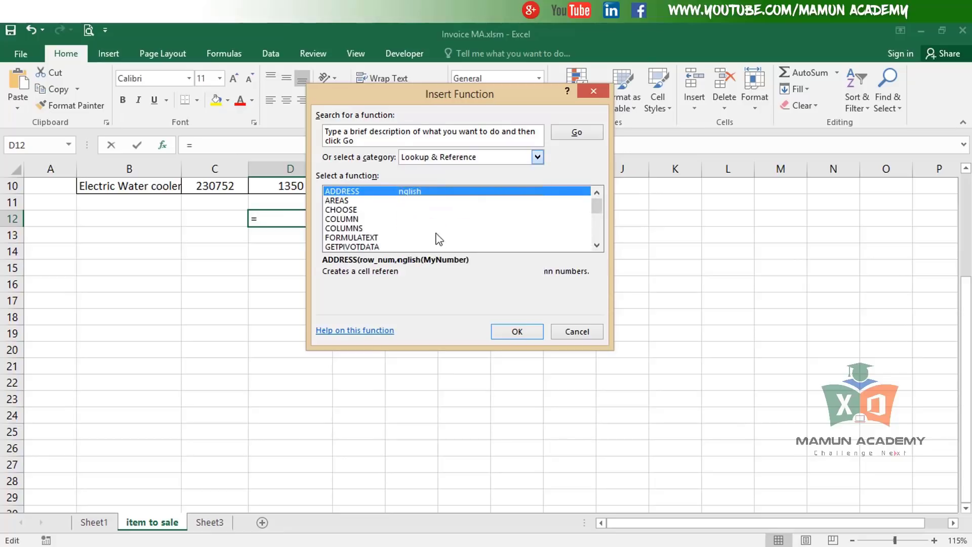
{"action": "left_click", "coordinate": [502, 336]}
Step: Convert D10's 1350 to words in D12, then close the workbook without saving
{"action": "left_click_drag", "start_coordinate": [416, 212], "coordinate": [406, 398]}
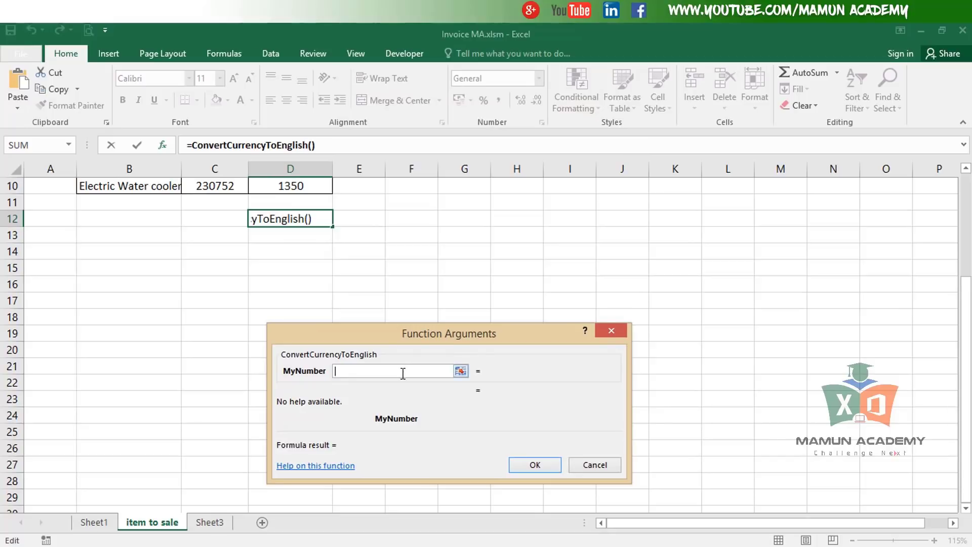
{"action": "left_click", "coordinate": [302, 187]}
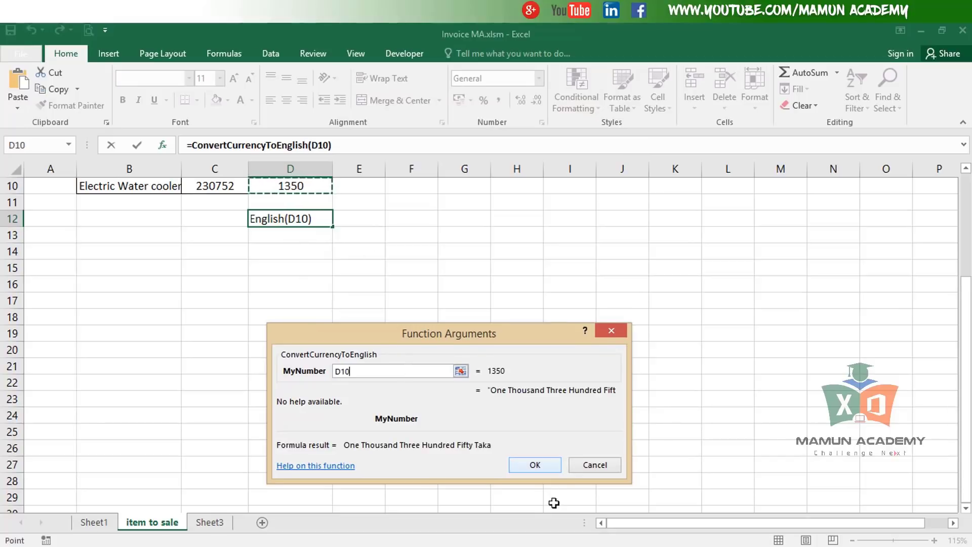
{"action": "left_click", "coordinate": [555, 467]}
{"action": "left_click_drag", "start_coordinate": [380, 336], "coordinate": [360, 319]}
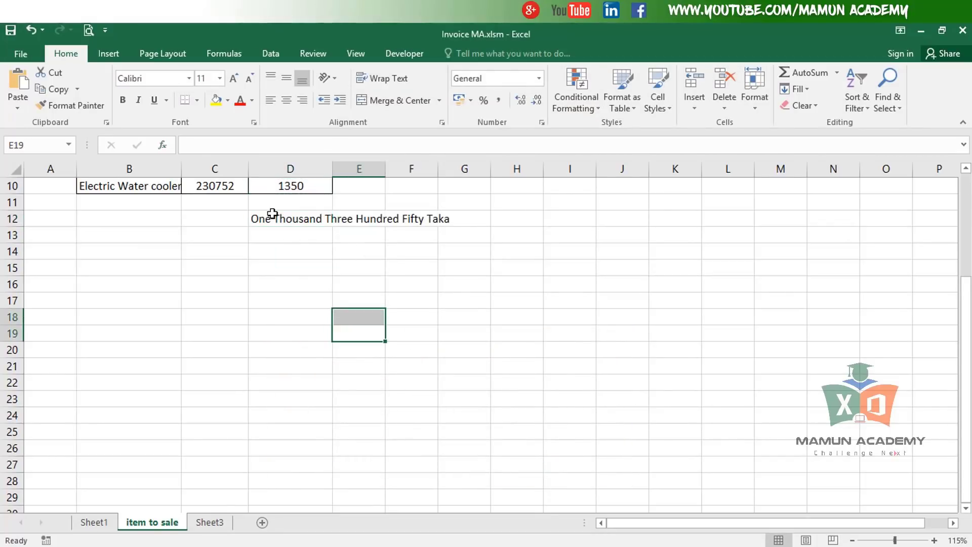
{"action": "left_click", "coordinate": [962, 30]}
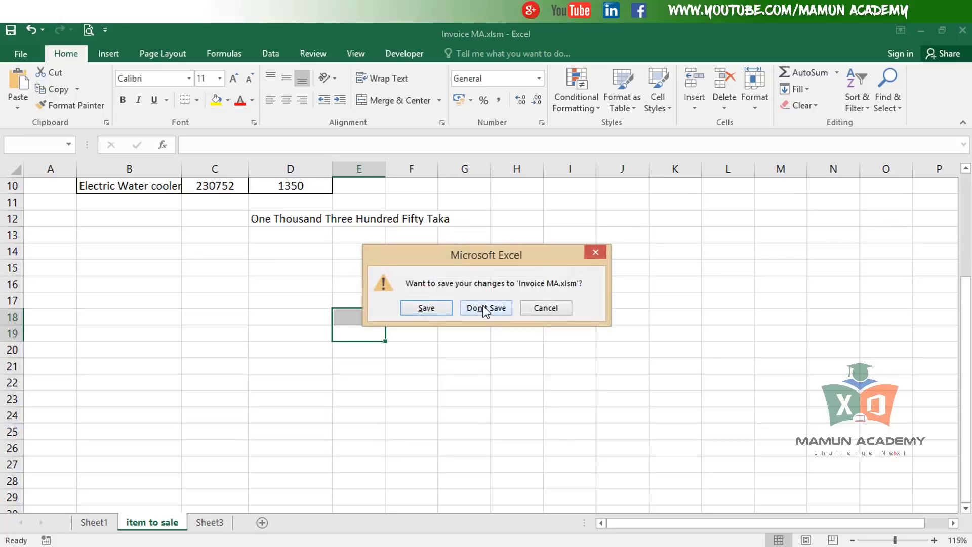
{"action": "left_click", "coordinate": [485, 310]}
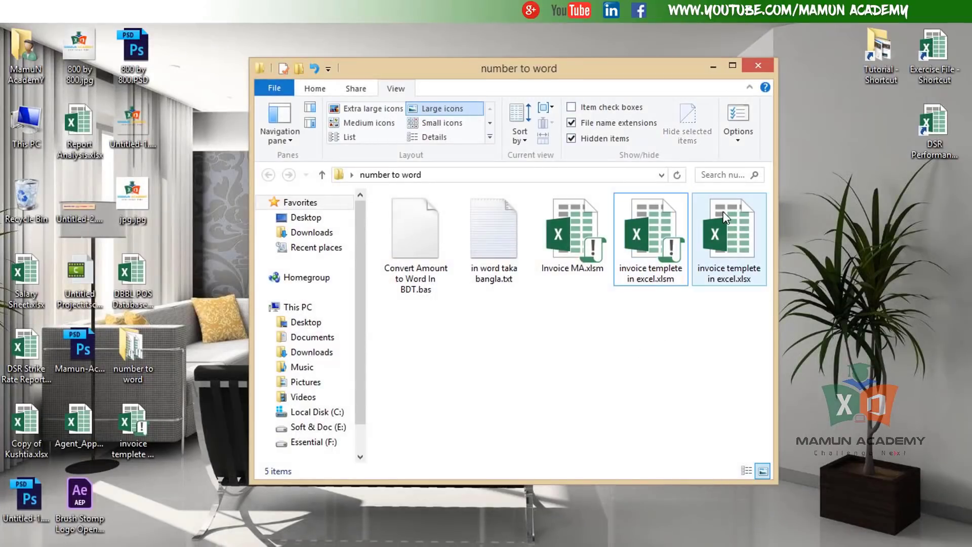
Step: Open invoice templete in excel.xlsx and select C38, abandoning the function insert
{"action": "double_click", "coordinate": [726, 218]}
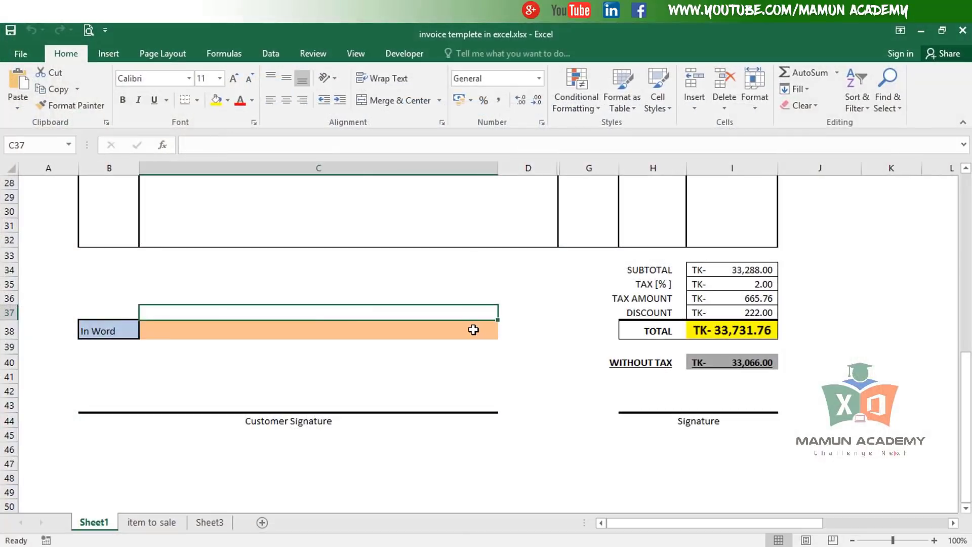
{"action": "left_click", "coordinate": [472, 330]}
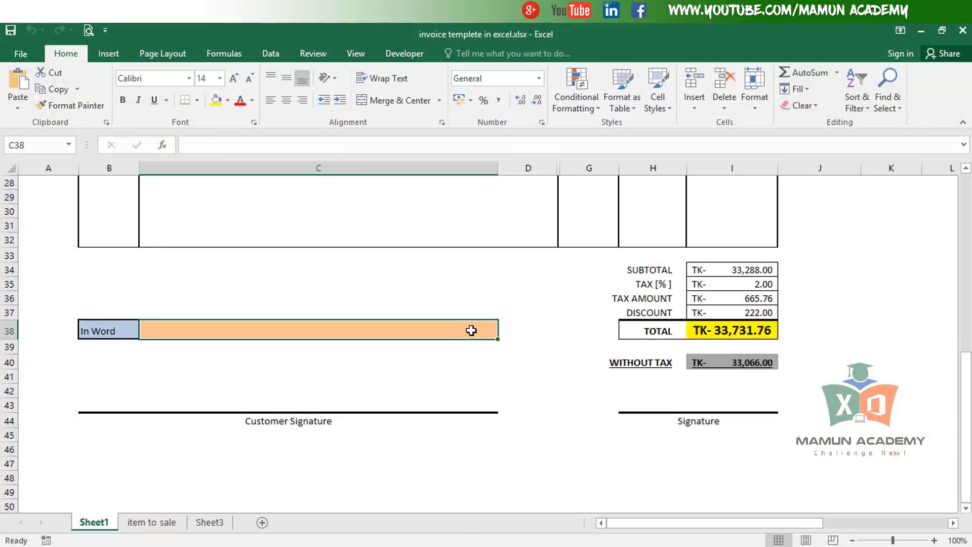
{"action": "left_click", "coordinate": [162, 145]}
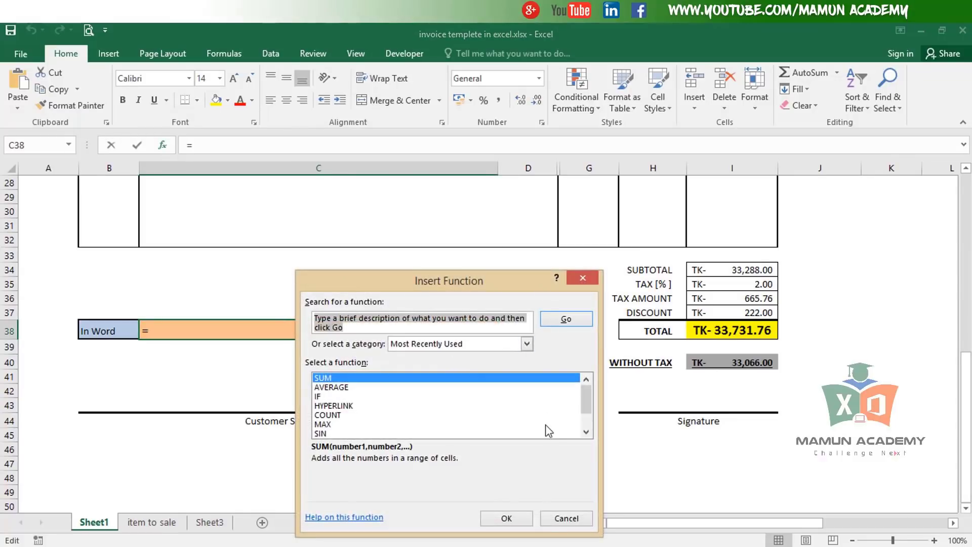
{"action": "left_click", "coordinate": [568, 527]}
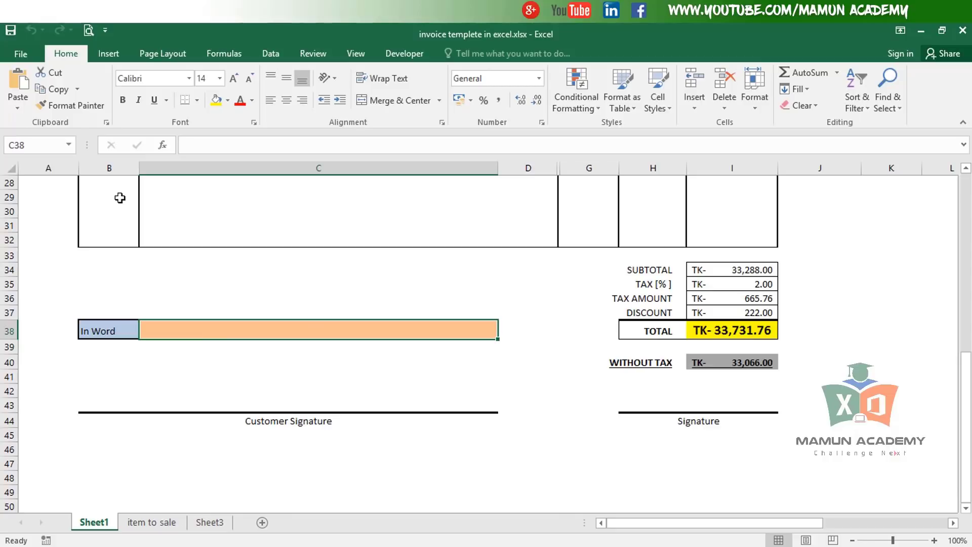
Step: Import Convert Amount to Word In BDT.bas into the VBA project and return to Excel
{"action": "left_click", "coordinate": [400, 52]}
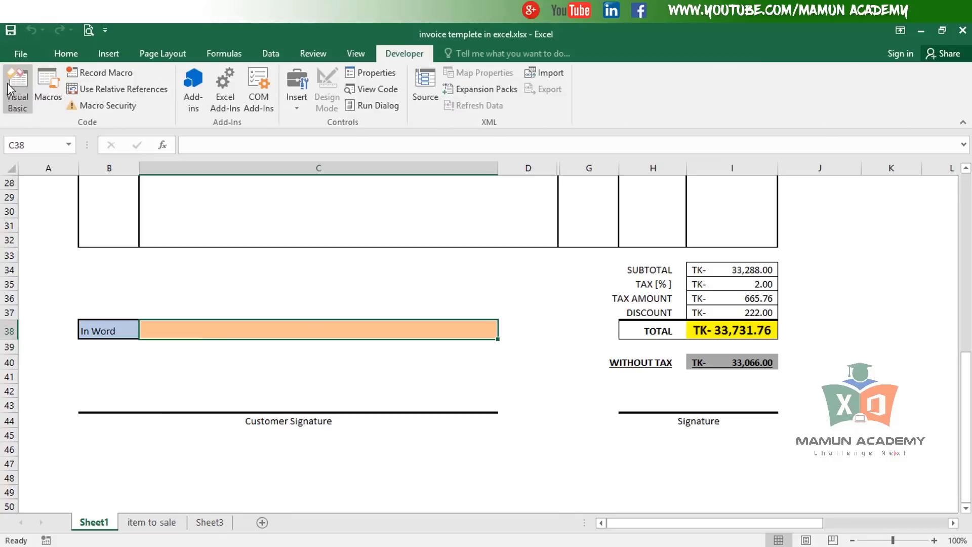
{"action": "left_click", "coordinate": [15, 90]}
{"action": "right_click", "coordinate": [92, 208]}
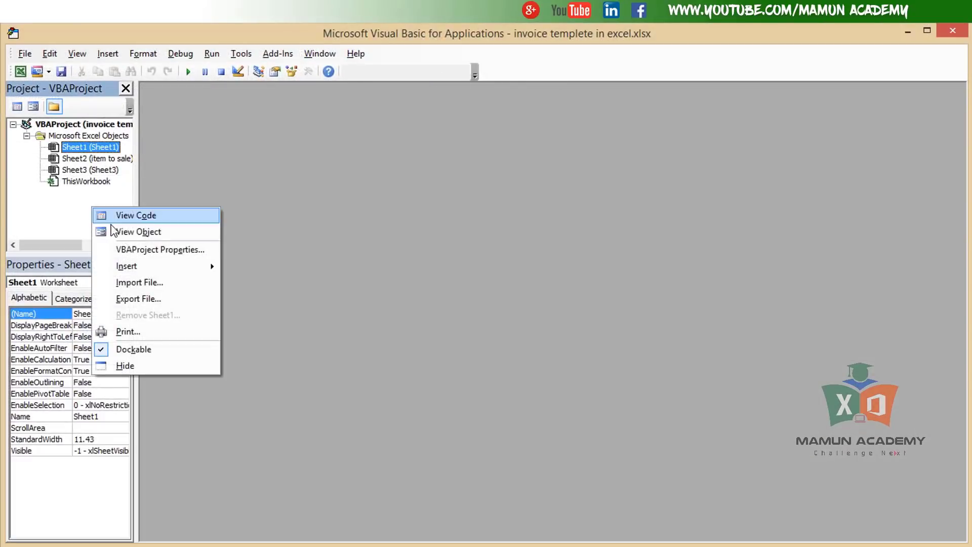
{"action": "left_click", "coordinate": [137, 283]}
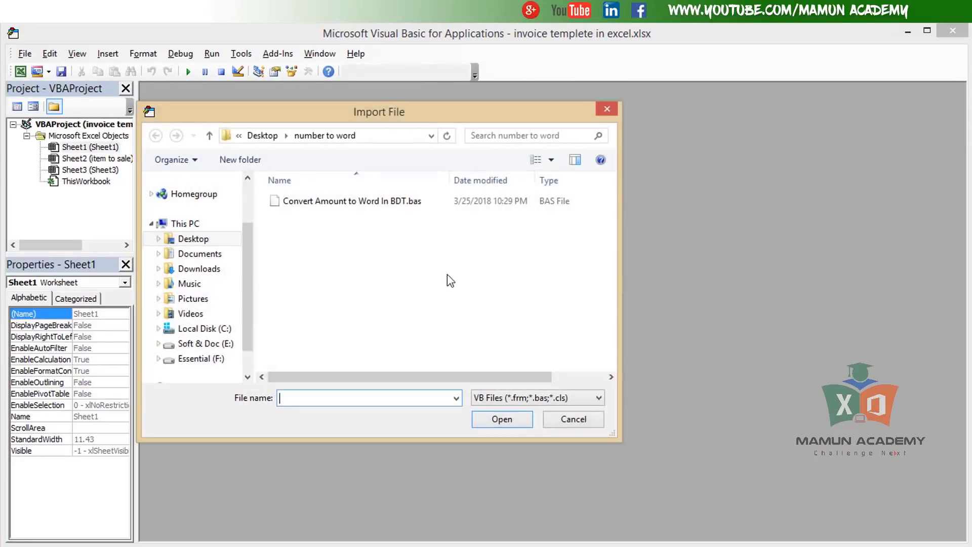
{"action": "double_click", "coordinate": [362, 204]}
{"action": "left_click", "coordinate": [25, 53]}
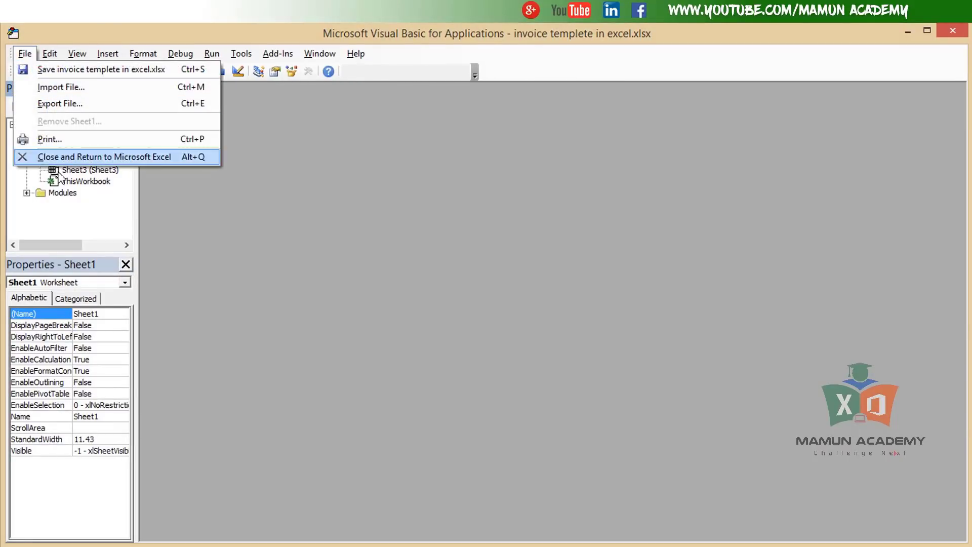
{"action": "key", "text": "alt+q"}
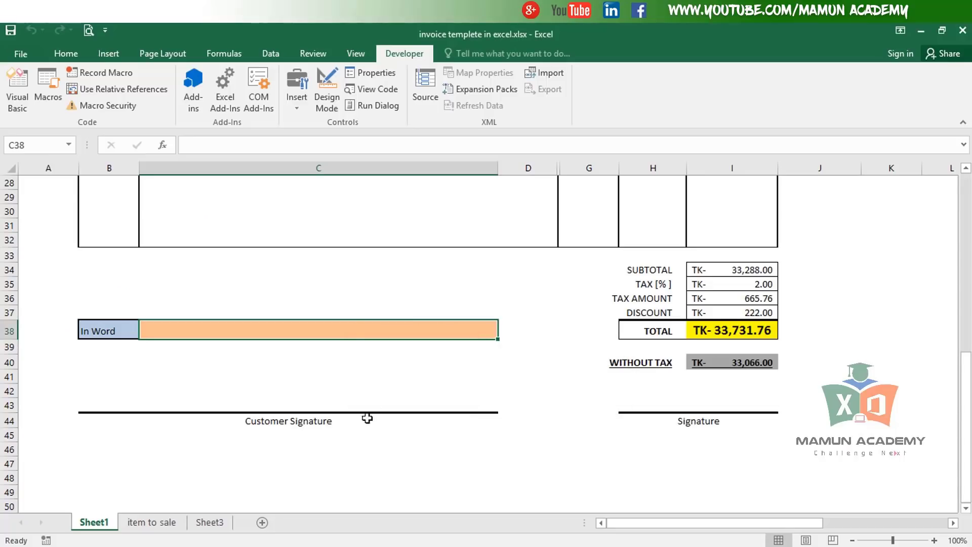
Step: Fill C38 with the User Defined ConvertCurrencyToEnglish(I38) to spell out the total
{"action": "left_click", "coordinate": [162, 146]}
{"action": "left_click", "coordinate": [466, 343]}
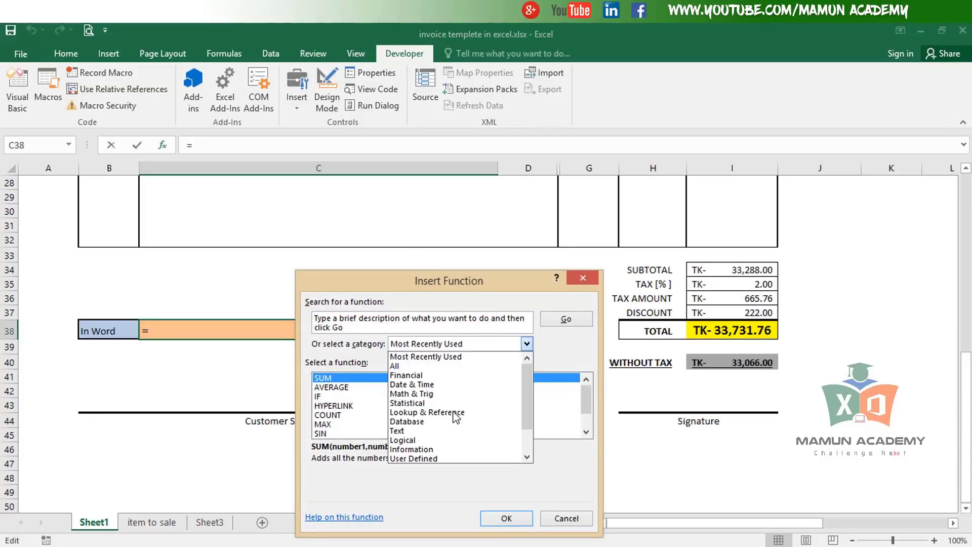
{"action": "left_click", "coordinate": [433, 421]}
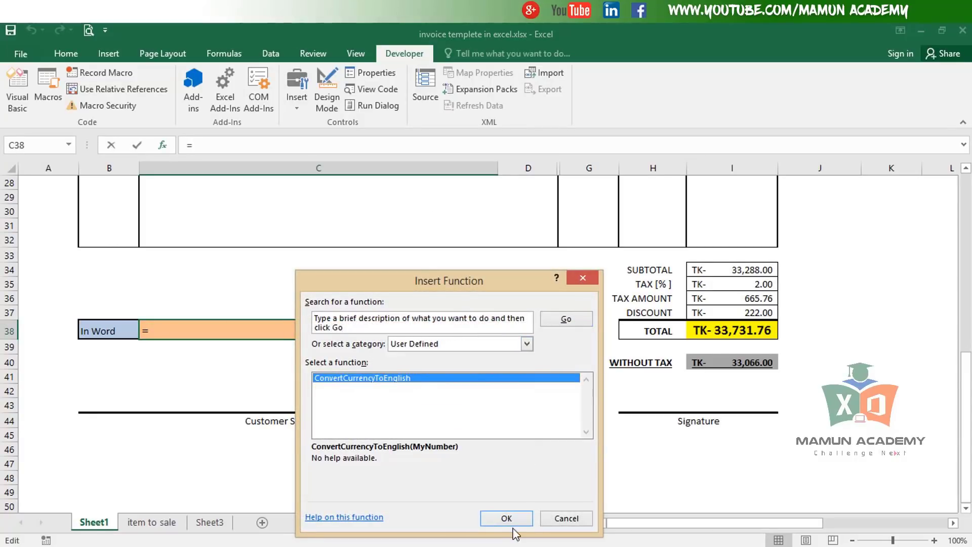
{"action": "left_click", "coordinate": [508, 518]}
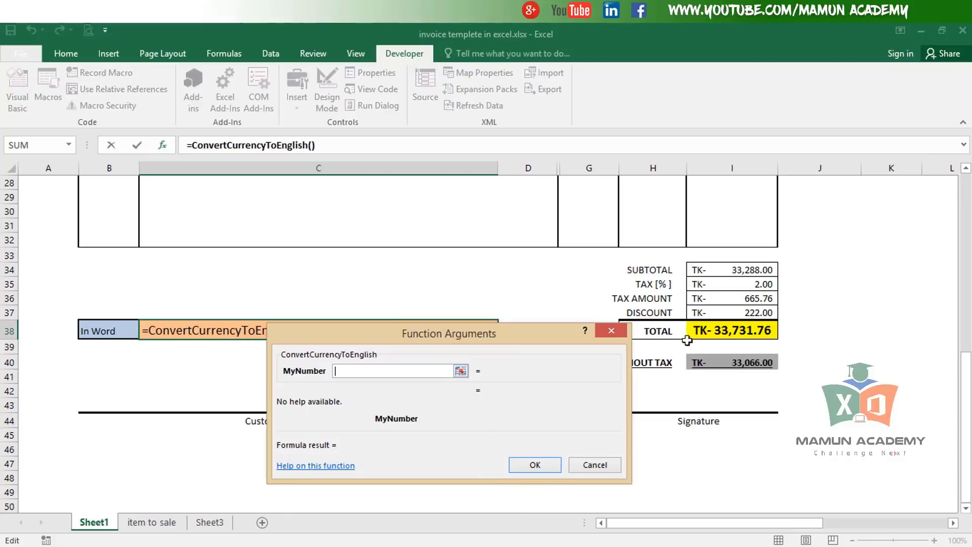
{"action": "left_click", "coordinate": [700, 332]}
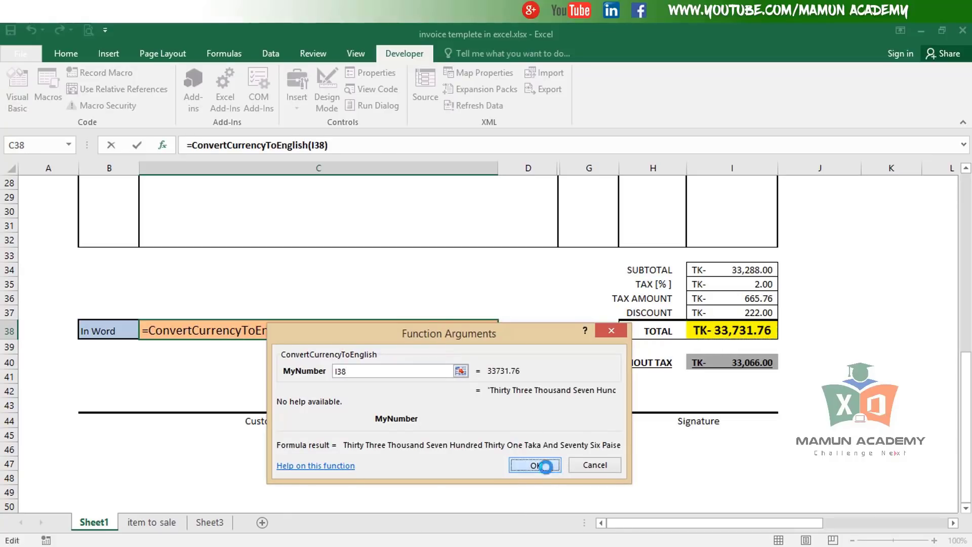
{"action": "left_click", "coordinate": [541, 464]}
{"action": "left_click", "coordinate": [468, 373]}
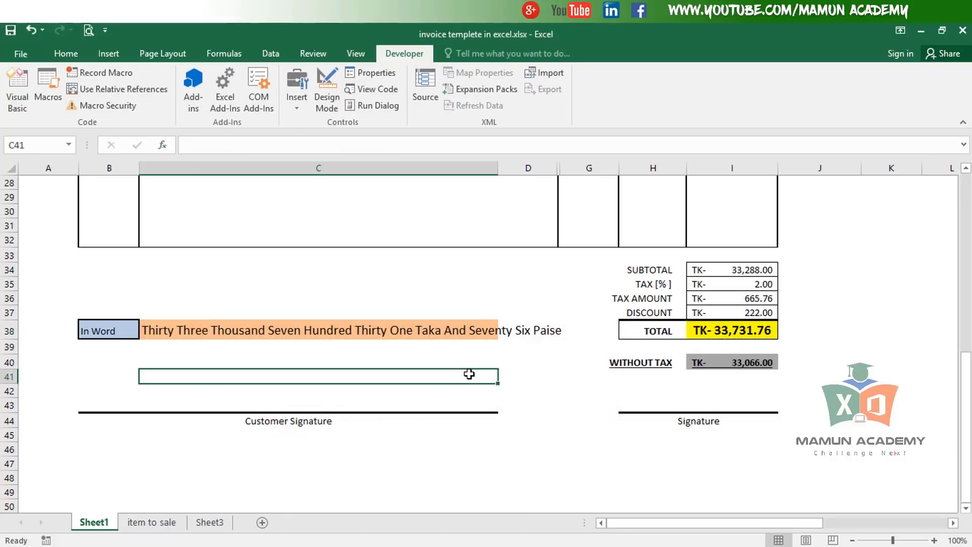
Step: Save the invoice as a macro-free .xlsx workbook and close it
{"action": "left_click", "coordinate": [10, 32]}
{"action": "left_click", "coordinate": [436, 357]}
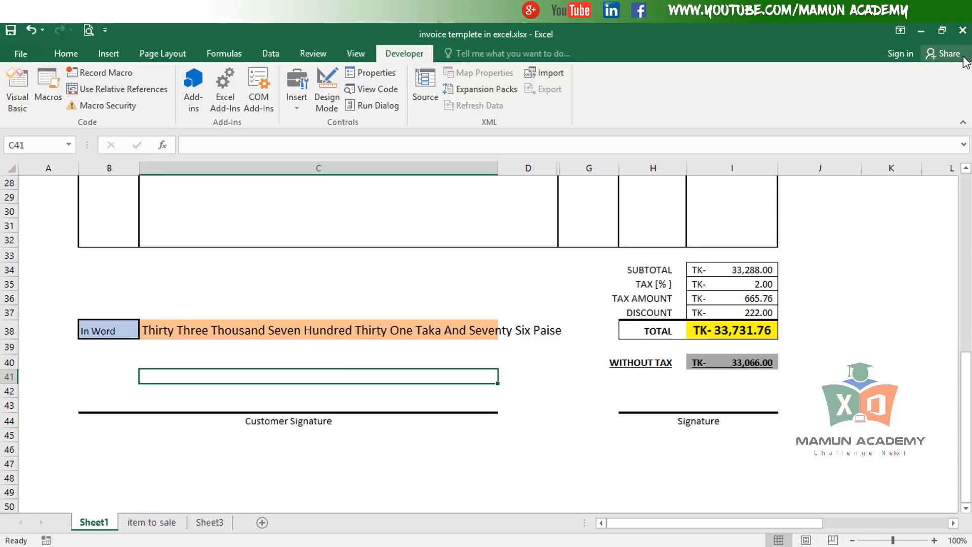
{"action": "left_click", "coordinate": [962, 30]}
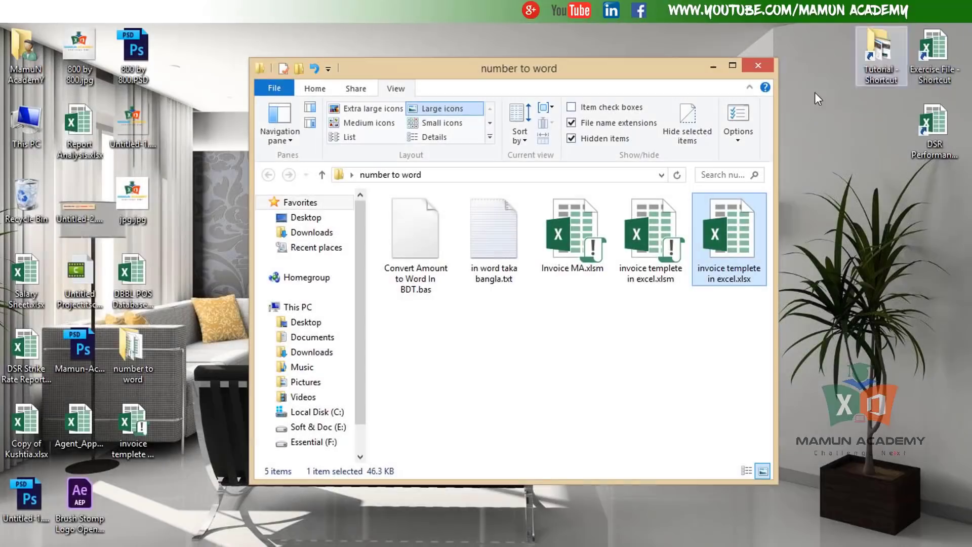
Step: Reopen invoice templete in excel.xlsx, re-commit C38 to show #NAME?, then clear C38
{"action": "double_click", "coordinate": [742, 229]}
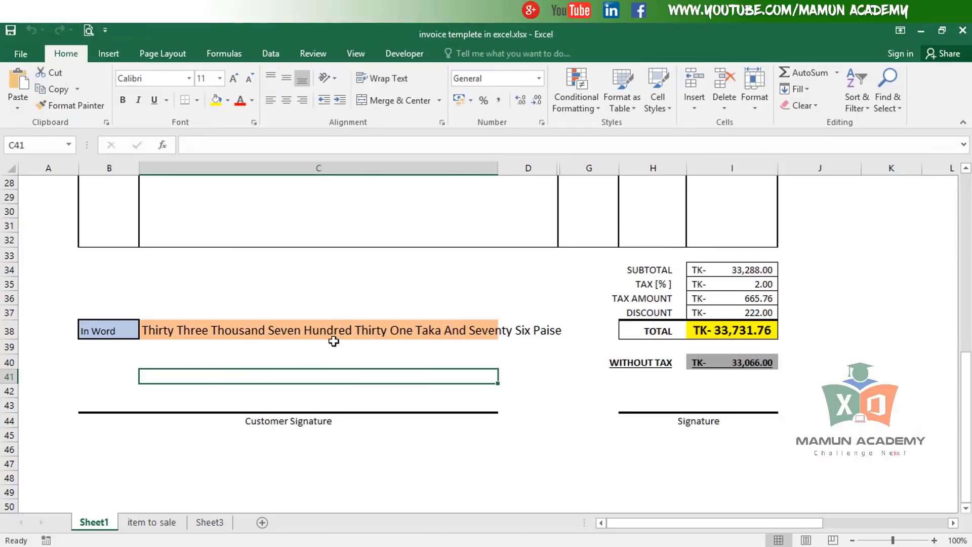
{"action": "left_click", "coordinate": [332, 334]}
{"action": "double_click", "coordinate": [336, 328]}
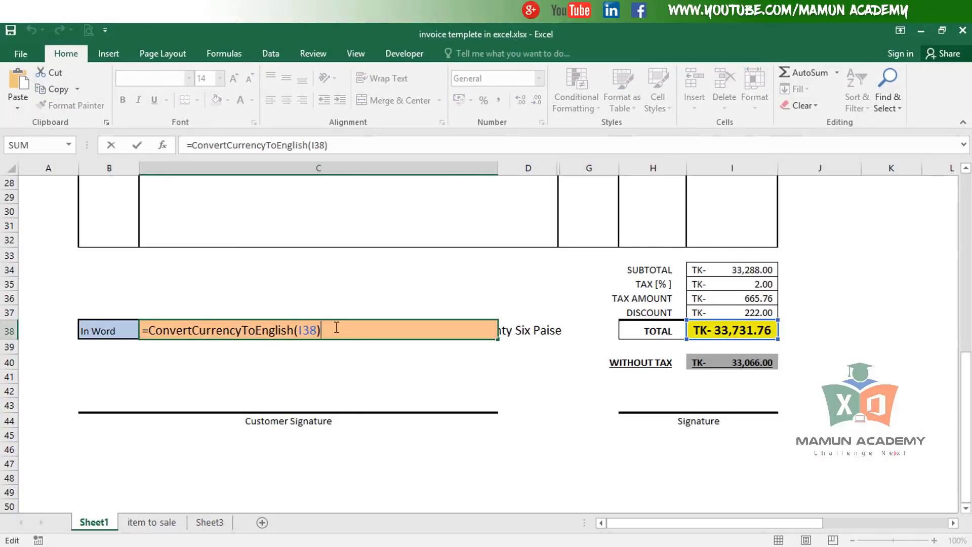
{"action": "key", "text": "Return"}
{"action": "left_click", "coordinate": [314, 329]}
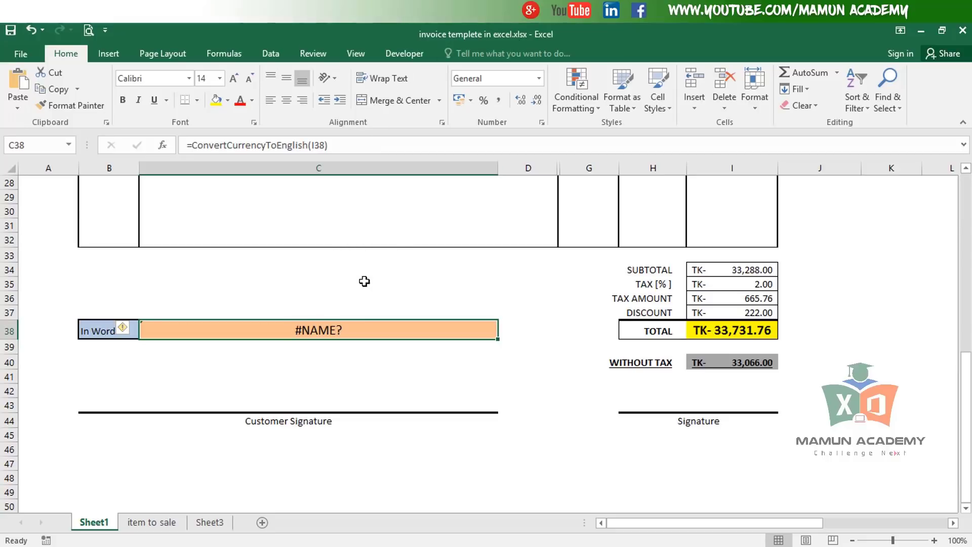
{"action": "key", "text": "Delete"}
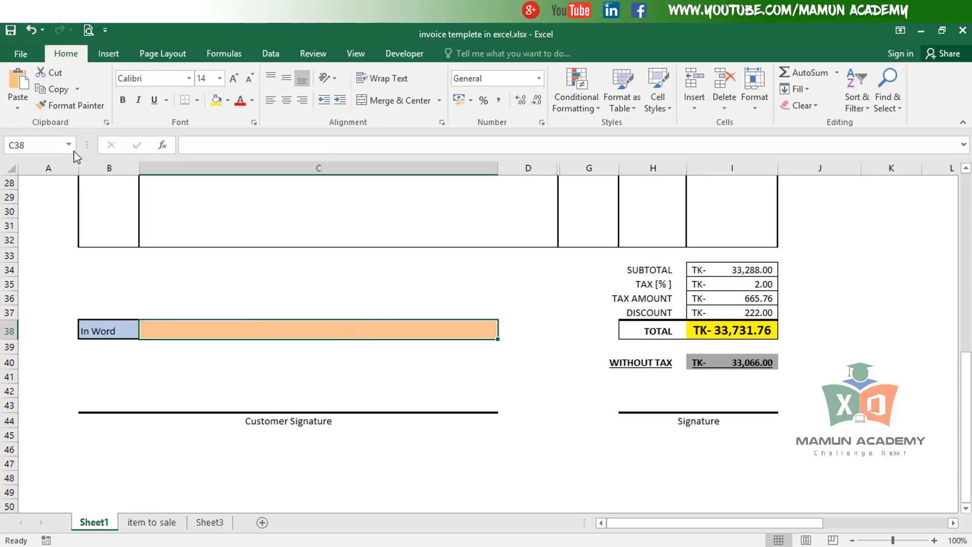
Step: Import the .bas module into the invoice's VBA project and save, raising the macro-free warning
{"action": "left_click", "coordinate": [403, 51]}
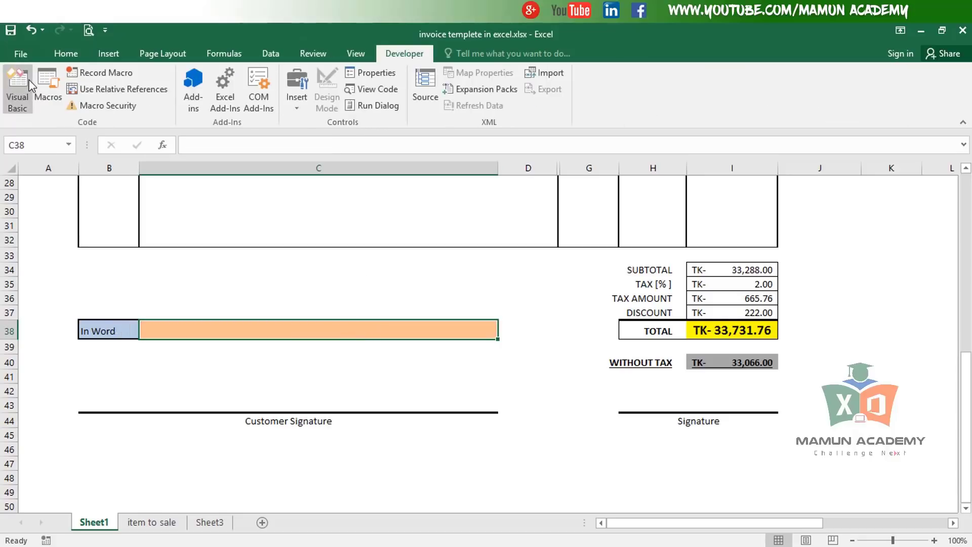
{"action": "left_click", "coordinate": [19, 90]}
{"action": "right_click", "coordinate": [82, 198]}
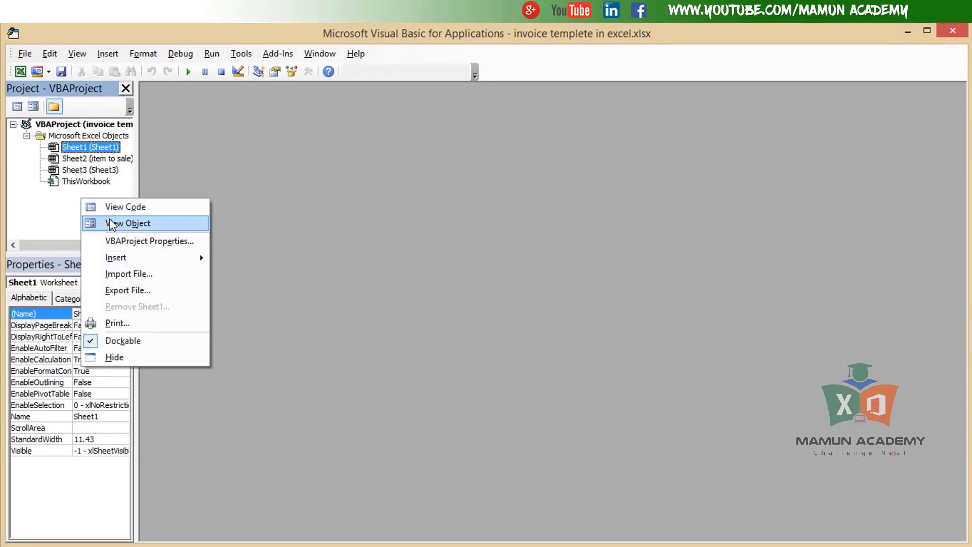
{"action": "left_click", "coordinate": [135, 272]}
{"action": "double_click", "coordinate": [327, 201]}
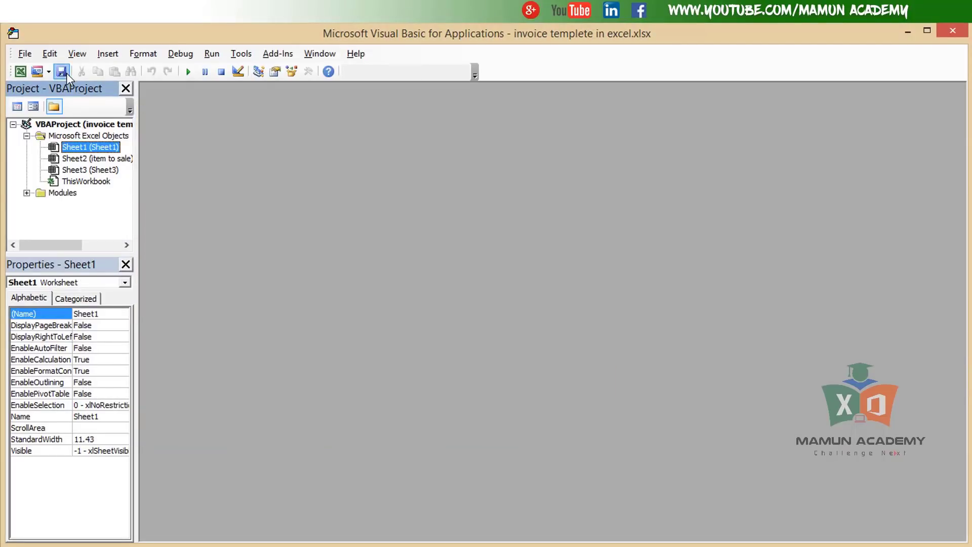
{"action": "left_click", "coordinate": [61, 71]}
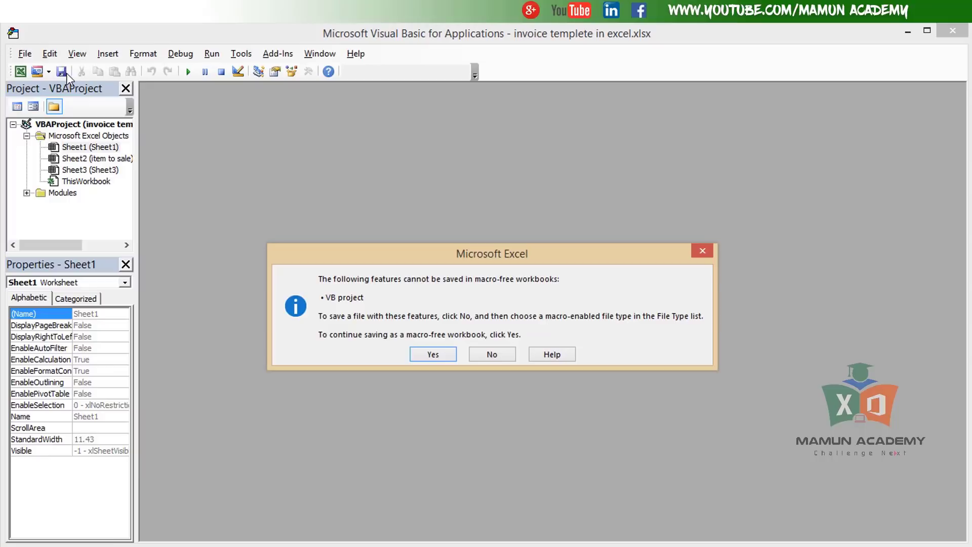
Step: Decline the macro-free save and choose Excel Macro-Enabled Workbook (*.xlsm) as the file type
{"action": "left_click", "coordinate": [703, 251]}
{"action": "left_click", "coordinate": [636, 420]}
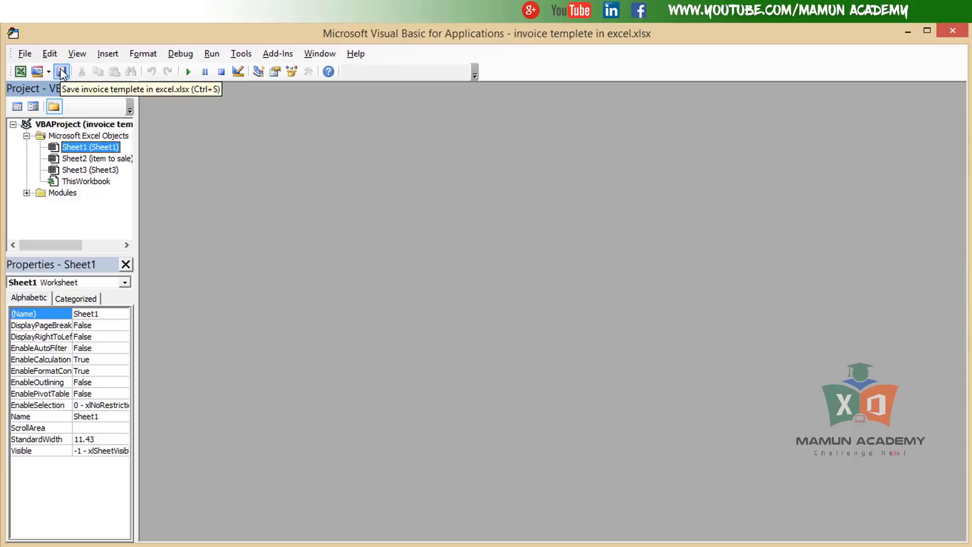
{"action": "left_click", "coordinate": [61, 72]}
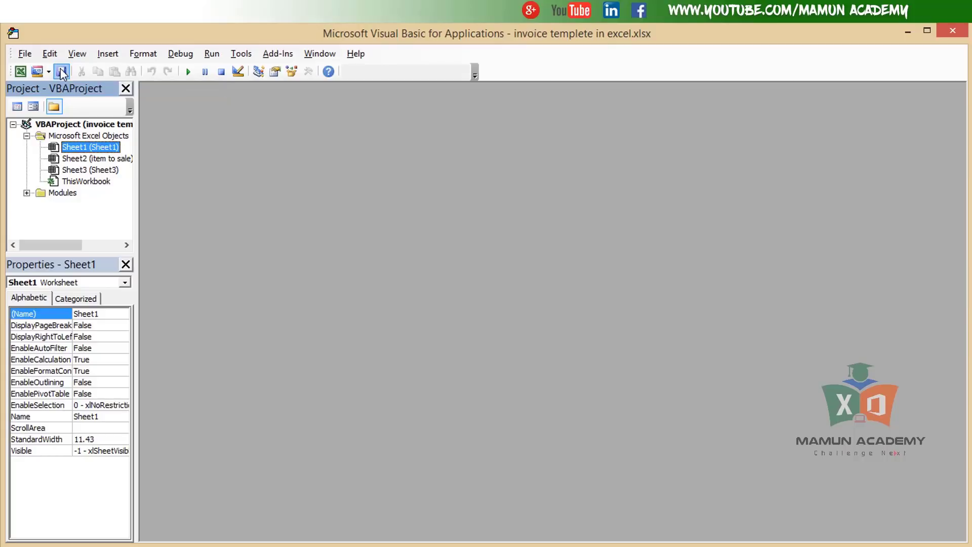
{"action": "left_click", "coordinate": [492, 354]}
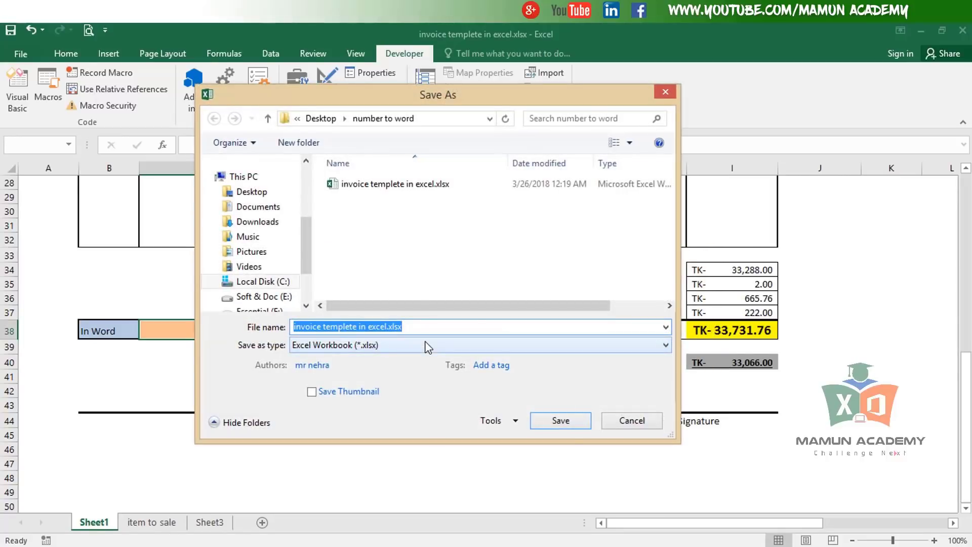
{"action": "left_click", "coordinate": [428, 345]}
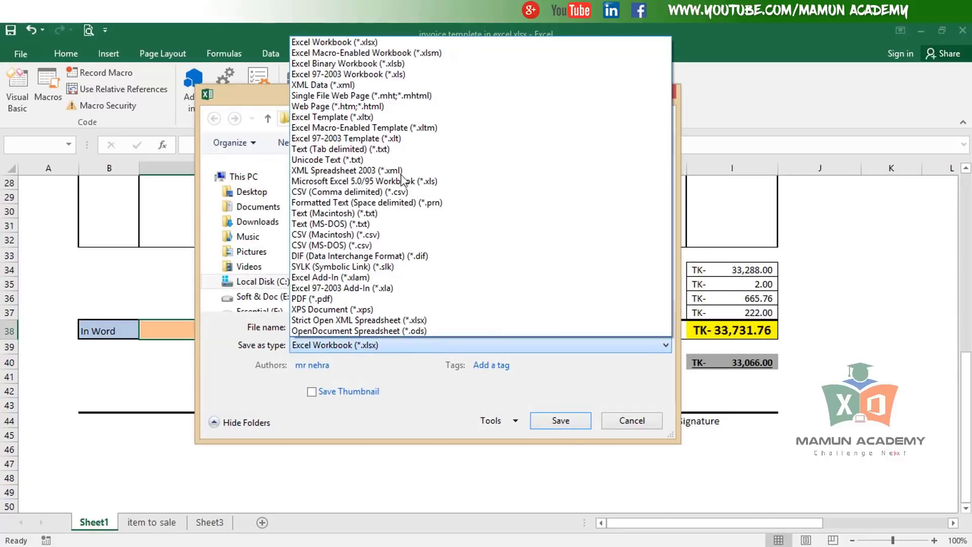
{"action": "left_click", "coordinate": [380, 53]}
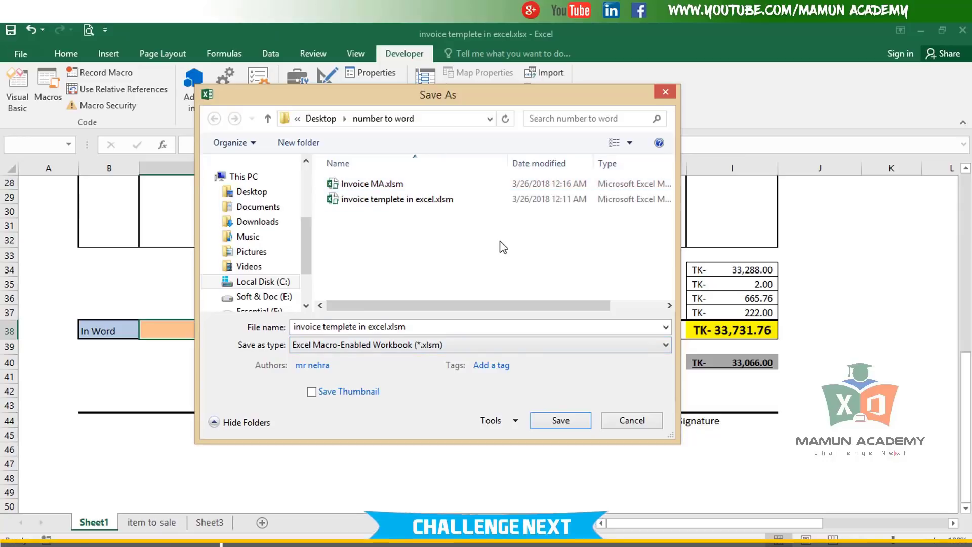
Step: Save the file as sdfsagfl.xlsm and close the VBA editor
{"action": "left_click", "coordinate": [418, 327]}
{"action": "left_click", "coordinate": [385, 327]}
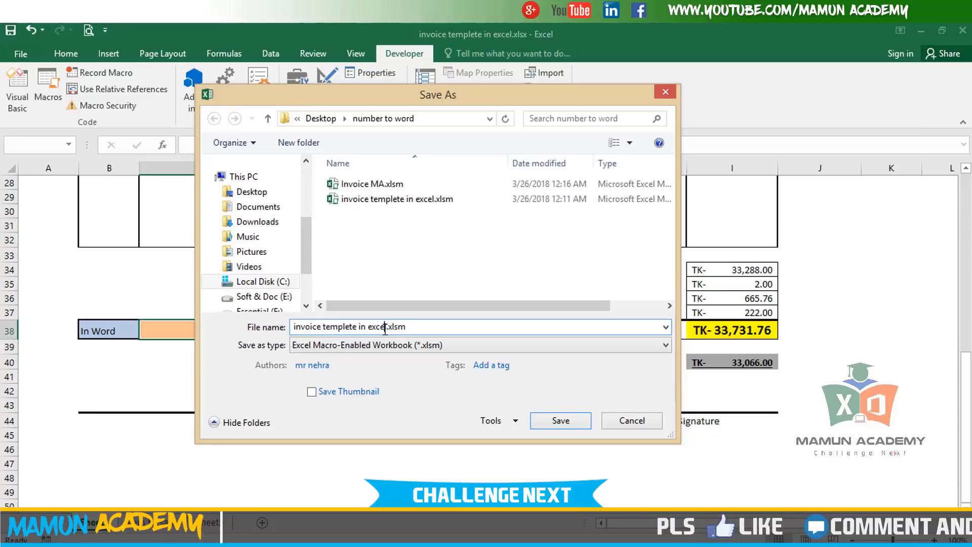
{"action": "key", "text": "BackSpace"}
{"action": "key", "text": "BackSpace"}
{"action": "key", "text": "BackSpace"}
{"action": "key", "text": "BackSpace"}
{"action": "key", "text": "BackSpace"}
{"action": "key", "text": "BackSpace"}
{"action": "key", "text": "BackSpace"}
{"action": "key", "text": "BackSpace"}
{"action": "key", "text": "BackSpace"}
{"action": "key", "text": "BackSpace"}
{"action": "key", "text": "BackSpace"}
{"action": "key", "text": "BackSpace"}
{"action": "key", "text": "BackSpace"}
{"action": "key", "text": "BackSpace"}
{"action": "key", "text": "BackSpace"}
{"action": "key", "text": "BackSpace"}
{"action": "key", "text": "BackSpace"}
{"action": "key", "text": "BackSpace"}
{"action": "key", "text": "BackSpace"}
{"action": "key", "text": "BackSpace"}
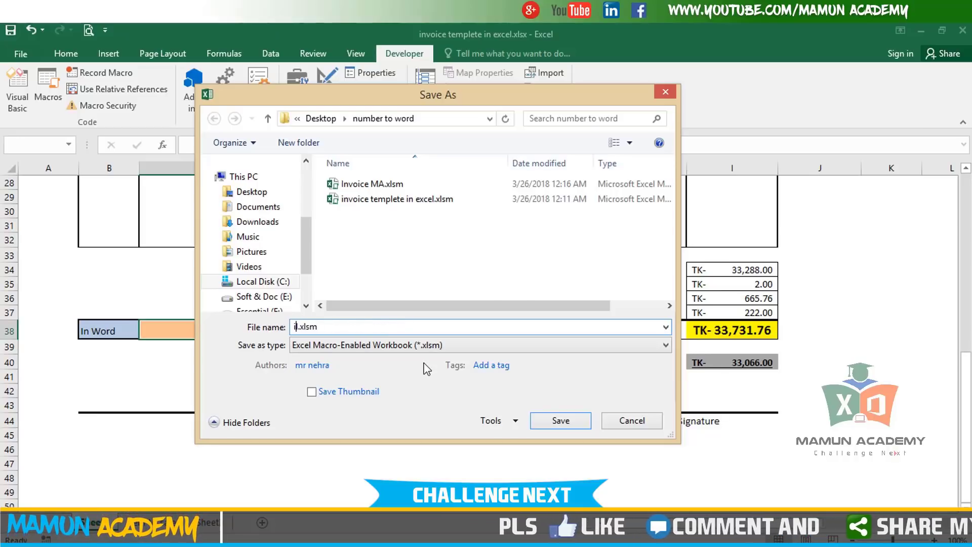
{"action": "type", "text": "sdfsagfl"}
{"action": "key", "text": "Return"}
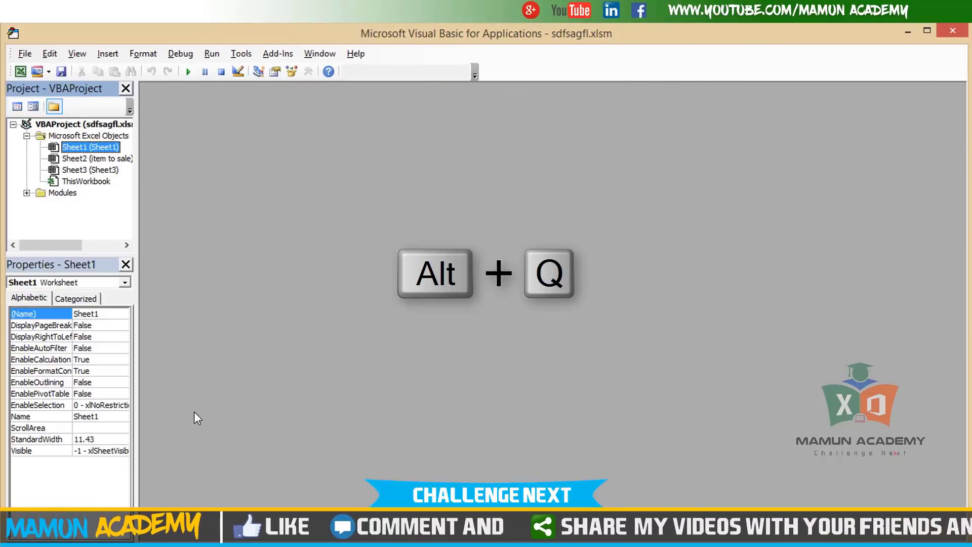
{"action": "key", "text": "alt+q"}
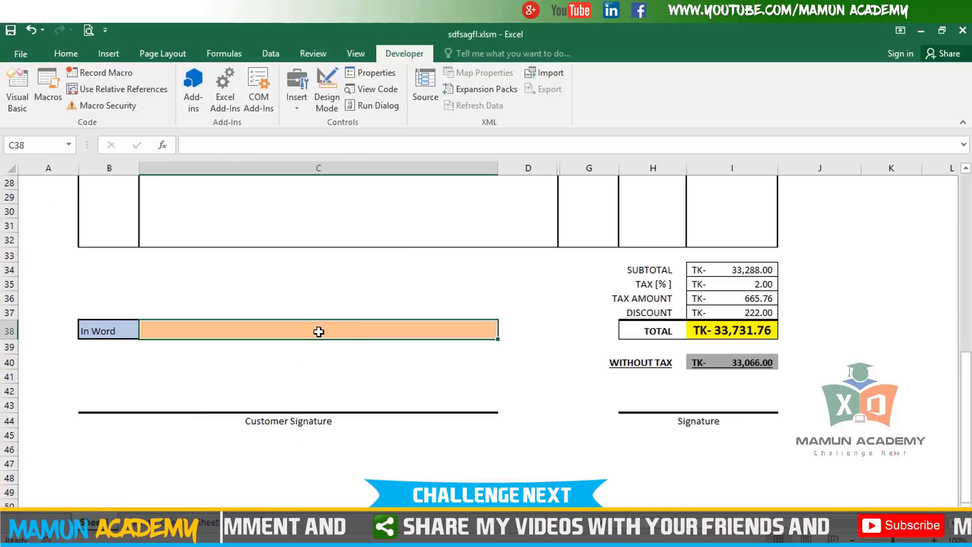
Step: Fill C38 with =ConvertCurrencyToEnglish(I38), then switch to the item to sale sheet
{"action": "left_click", "coordinate": [162, 145]}
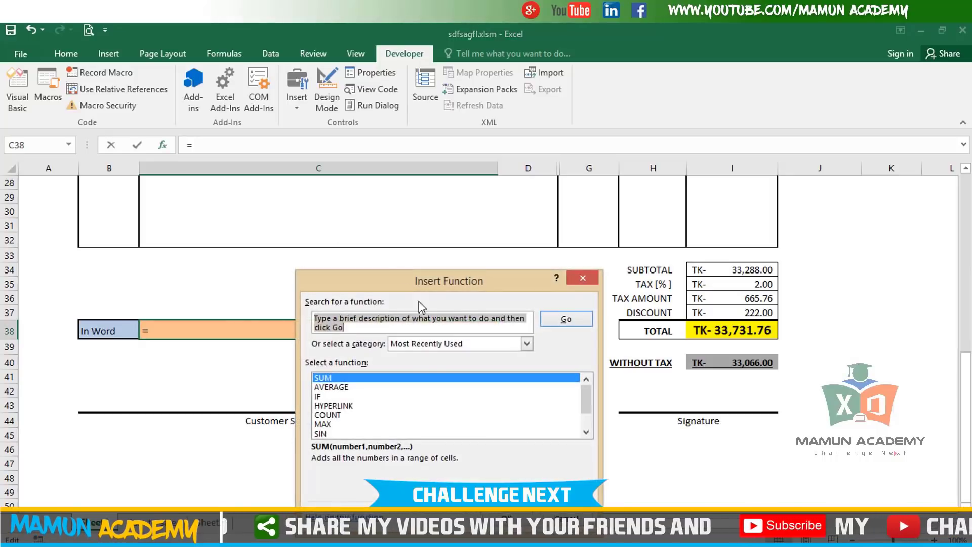
{"action": "left_click", "coordinate": [430, 344]}
{"action": "scroll", "coordinate": [432, 400], "scroll_direction": "down", "scroll_amount": 2}
{"action": "left_click", "coordinate": [432, 425]}
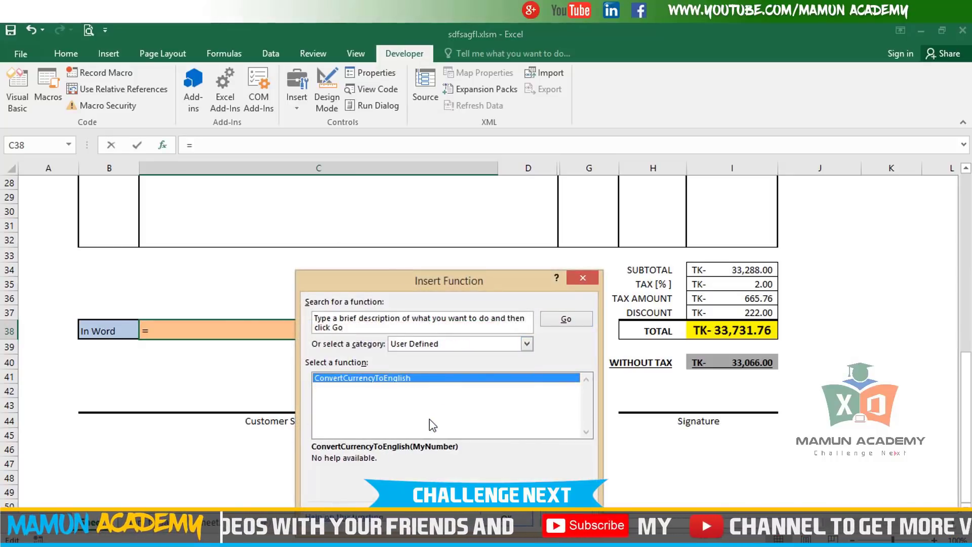
{"action": "left_click", "coordinate": [517, 528]}
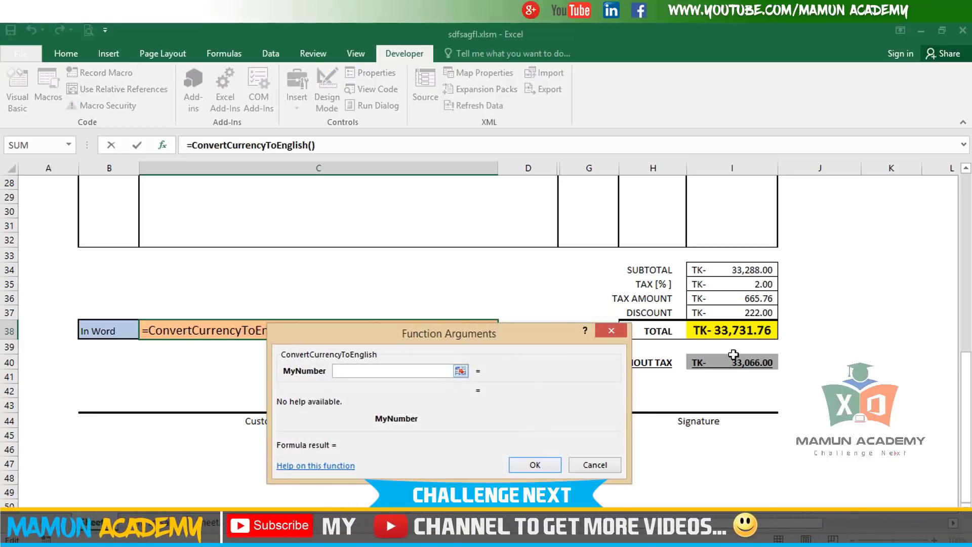
{"action": "left_click", "coordinate": [752, 330]}
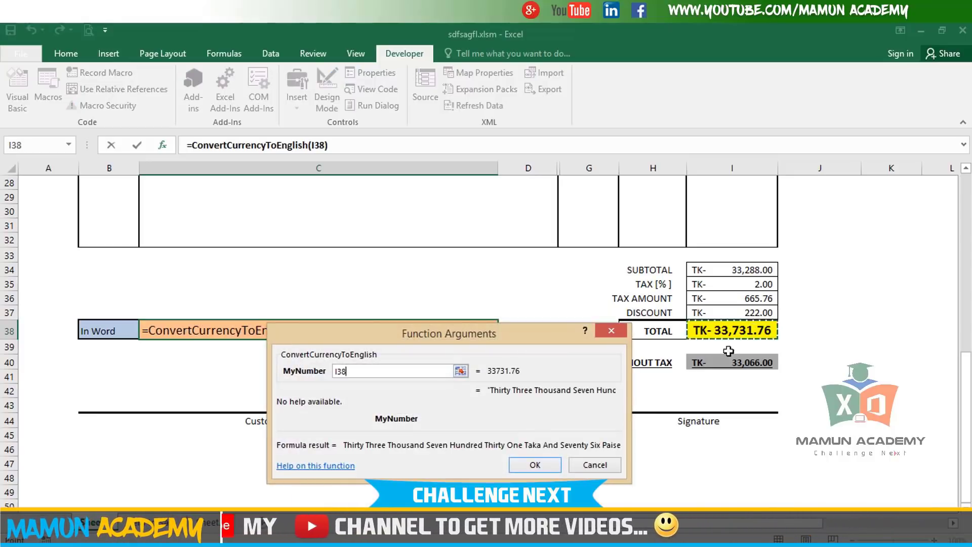
{"action": "left_click", "coordinate": [552, 465]}
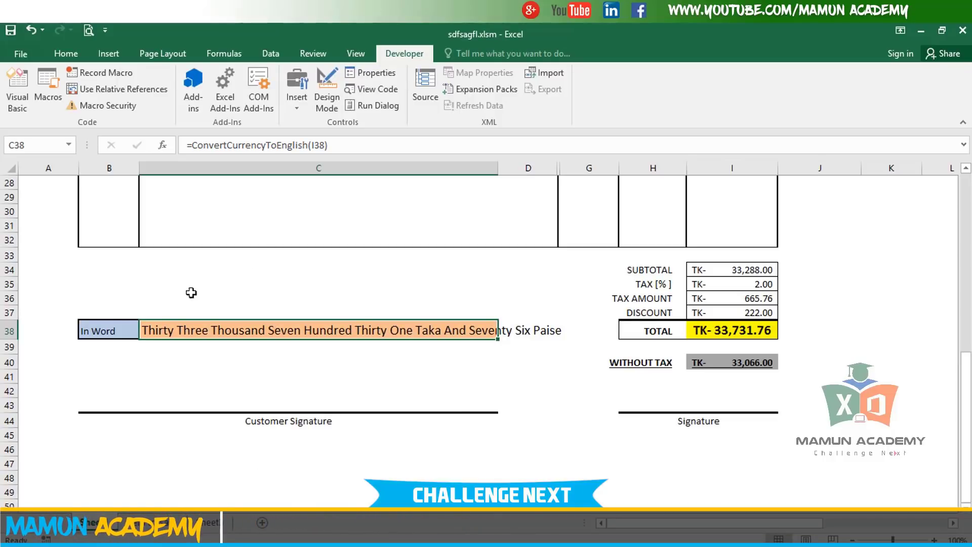
{"action": "left_click", "coordinate": [151, 522]}
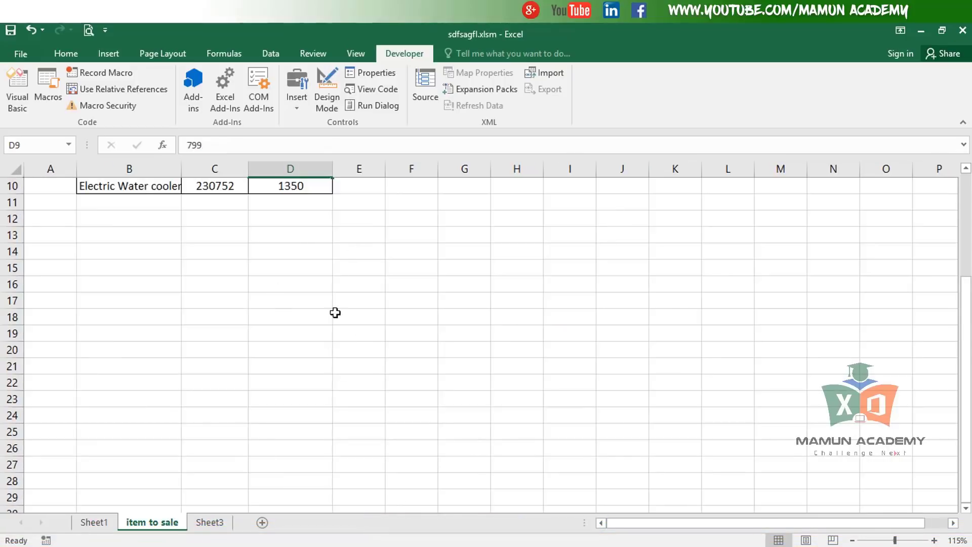
Step: Make D16 read 'One Thousand Three Hundred Fifty Taka' from D10, then view Sheet1 and Sheet3
{"action": "left_click", "coordinate": [323, 288]}
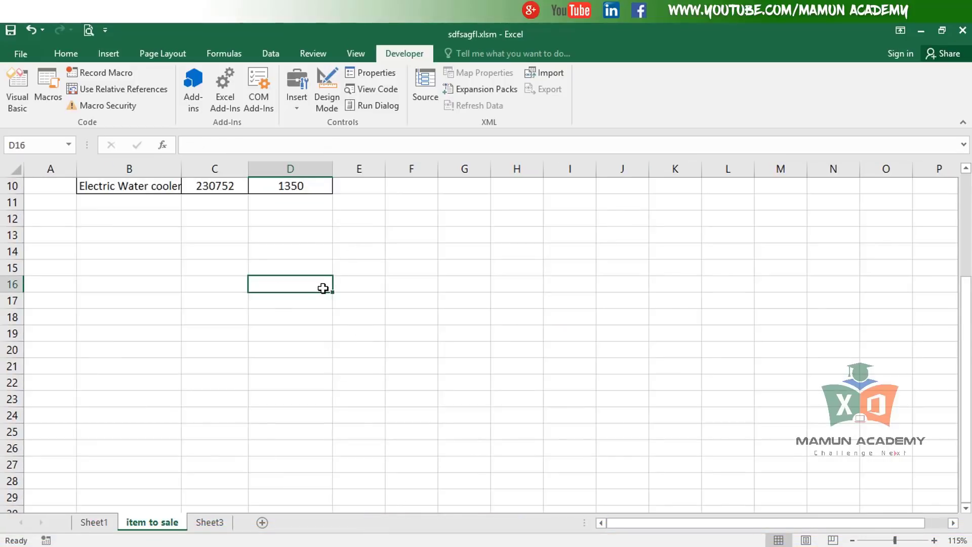
{"action": "left_click", "coordinate": [162, 145]}
{"action": "left_click", "coordinate": [495, 343]}
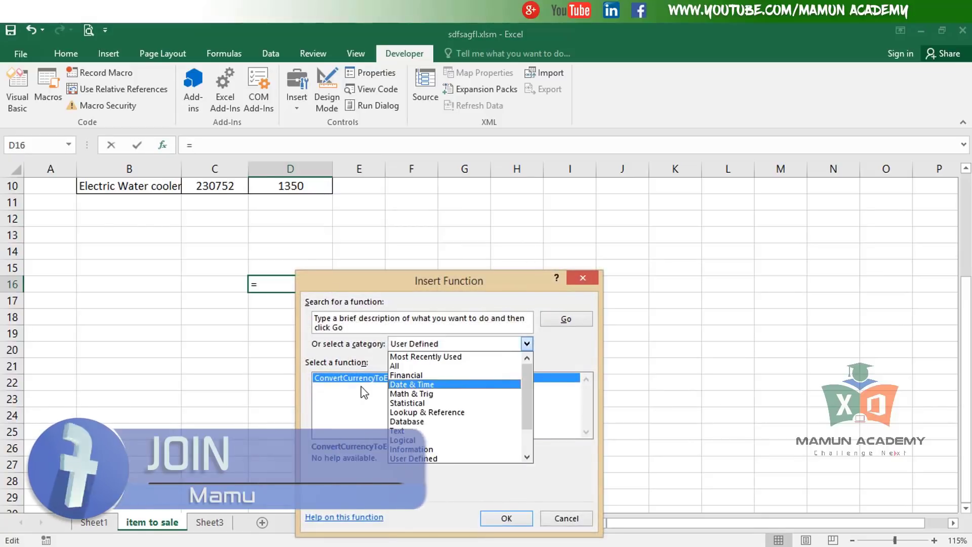
{"action": "left_click", "coordinate": [553, 529]}
{"action": "left_click", "coordinate": [522, 520]}
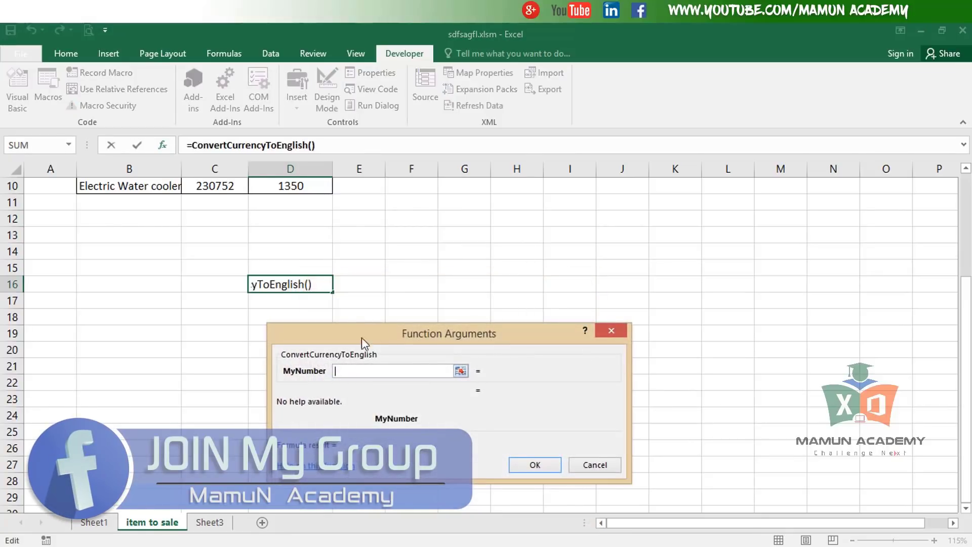
{"action": "left_click", "coordinate": [287, 187]}
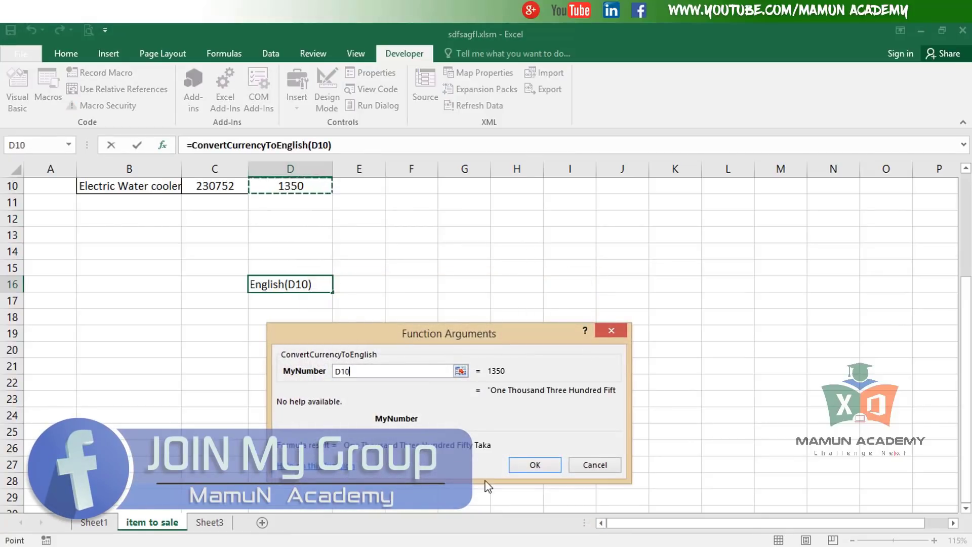
{"action": "left_click", "coordinate": [516, 463]}
{"action": "left_click", "coordinate": [388, 318]}
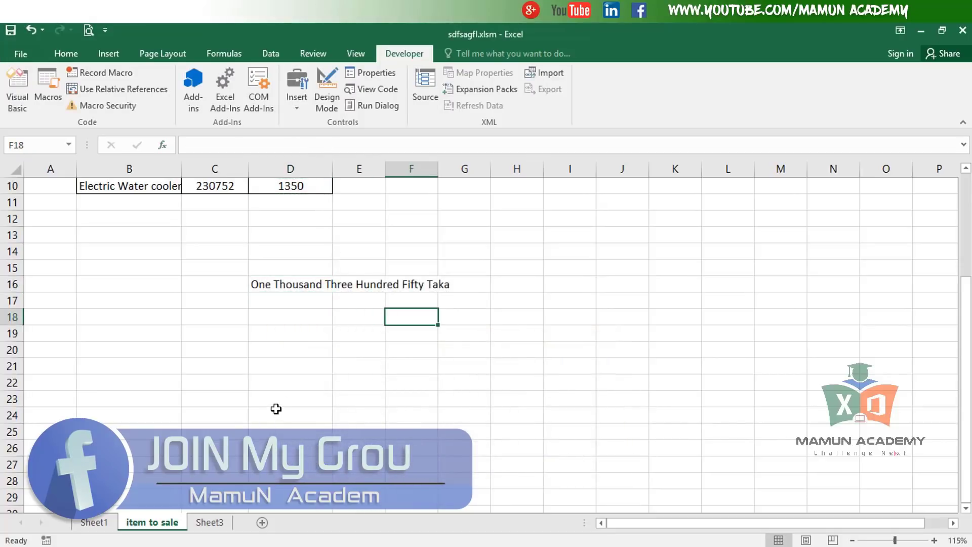
{"action": "left_click", "coordinate": [94, 522]}
{"action": "left_click", "coordinate": [211, 525]}
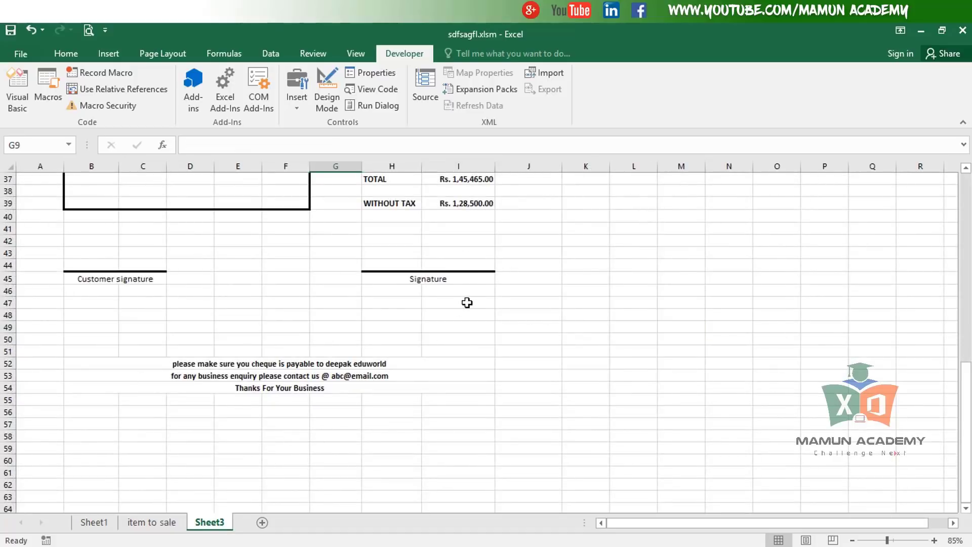
Step: Review Sheet1's in-words total, then close sdfsagfl.xlsm without saving
{"action": "left_click", "coordinate": [467, 302]}
{"action": "left_click", "coordinate": [95, 523]}
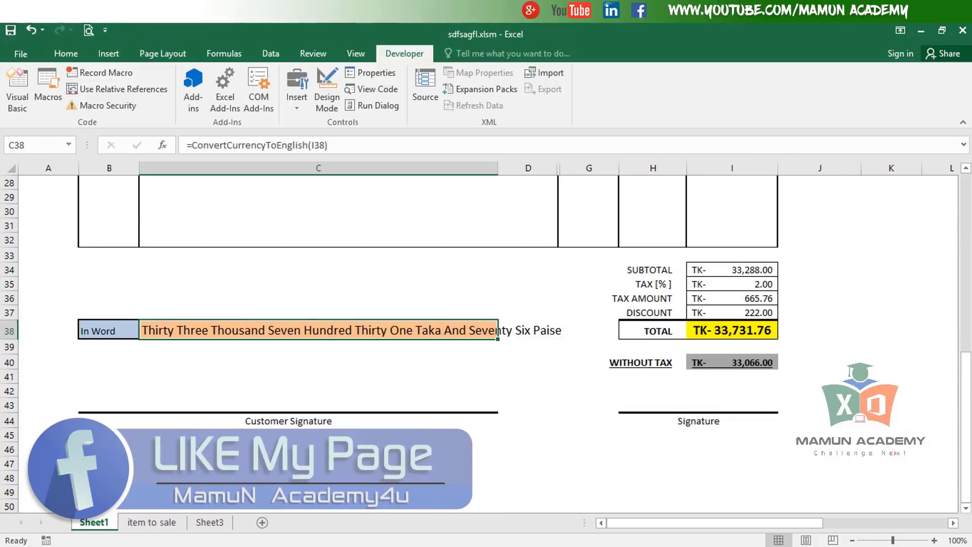
{"action": "left_click", "coordinate": [961, 31]}
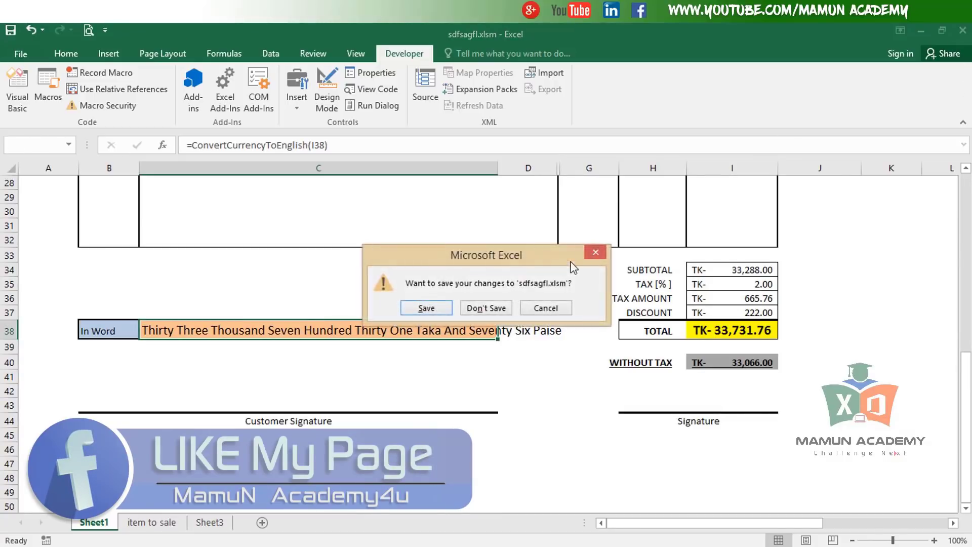
{"action": "left_click", "coordinate": [486, 308]}
{"action": "left_click", "coordinate": [576, 347]}
{"action": "right_click", "coordinate": [575, 347]}
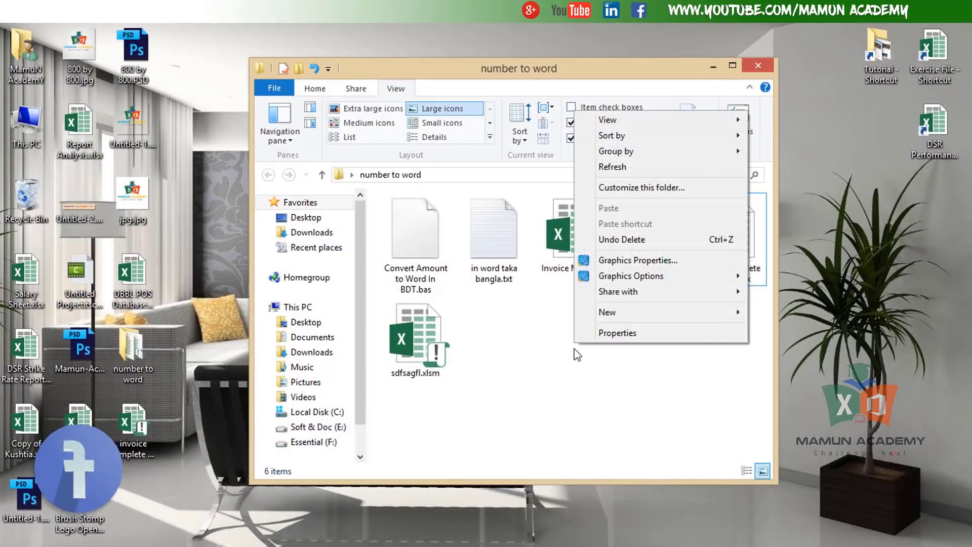
{"action": "left_click", "coordinate": [591, 401]}
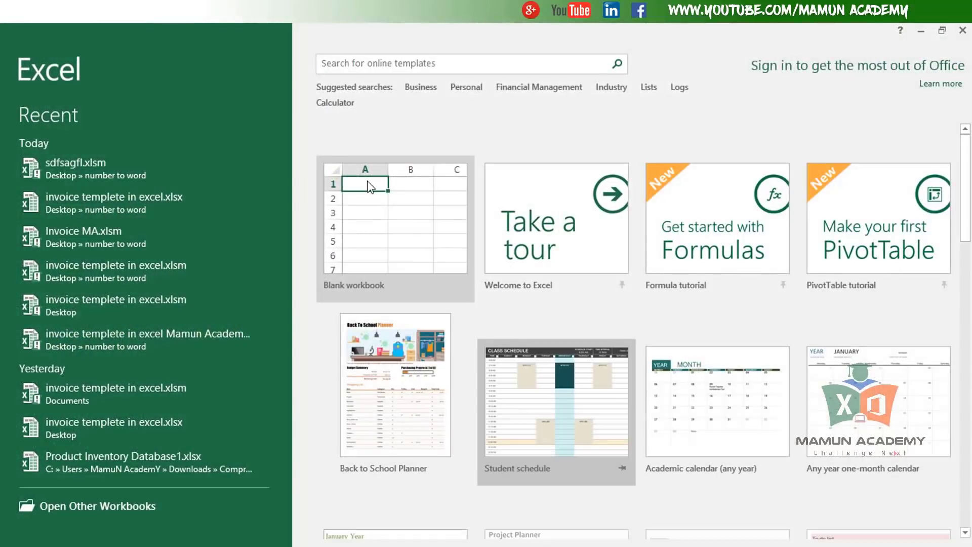
Step: Create a blank workbook, save it to the Desktop as macro-enabled Book1.xlsm, and open the VBA editor
{"action": "left_click", "coordinate": [369, 182]}
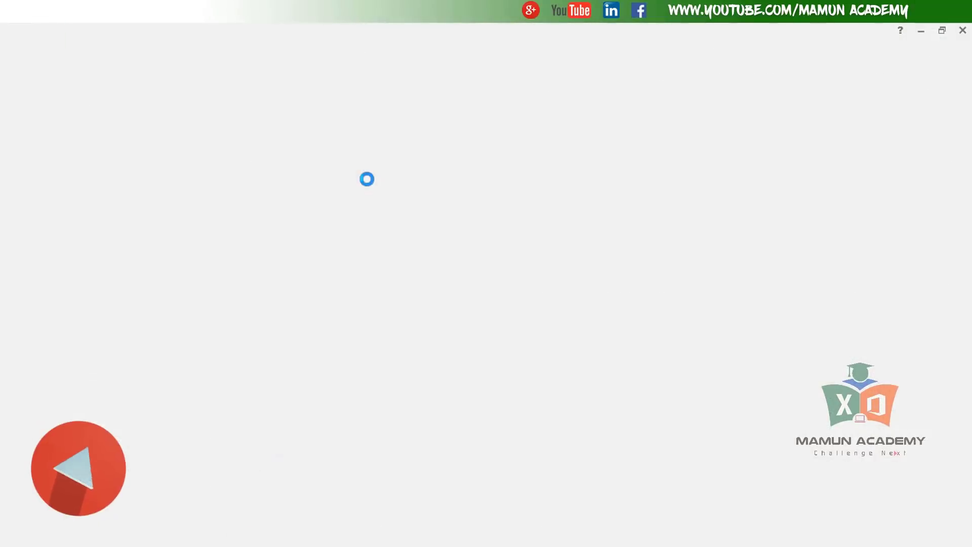
{"action": "left_click", "coordinate": [20, 50]}
{"action": "left_click", "coordinate": [53, 202]}
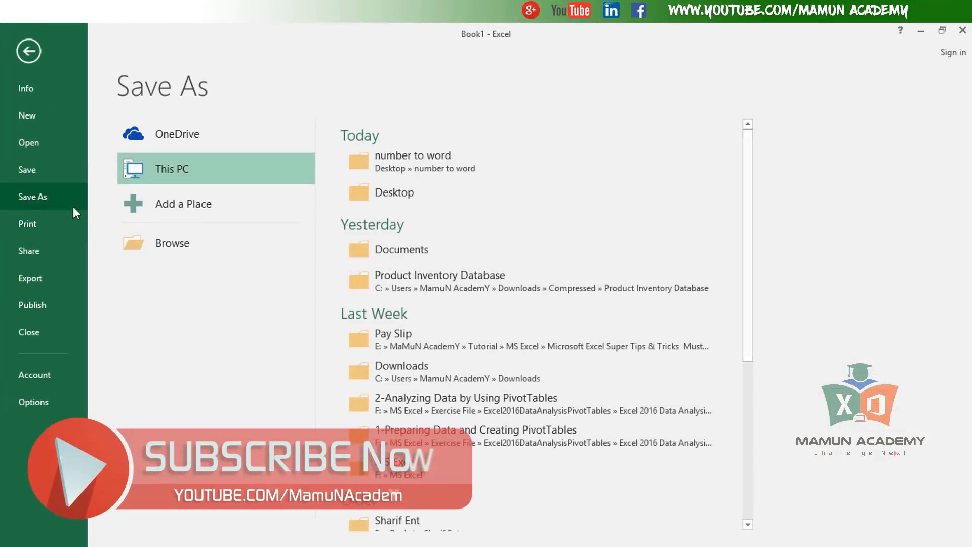
{"action": "left_click", "coordinate": [202, 245]}
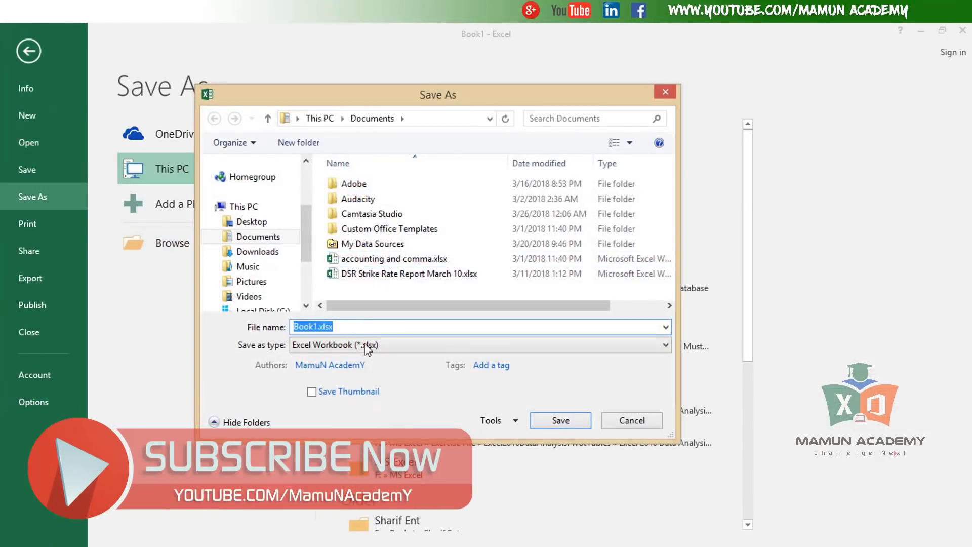
{"action": "left_click", "coordinate": [367, 349]}
{"action": "left_click", "coordinate": [344, 56]}
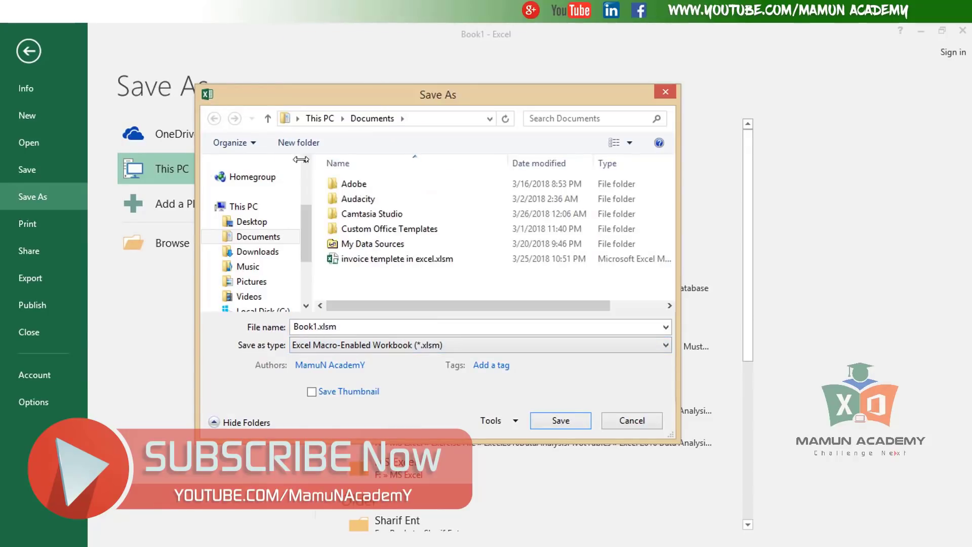
{"action": "left_click", "coordinate": [250, 222]}
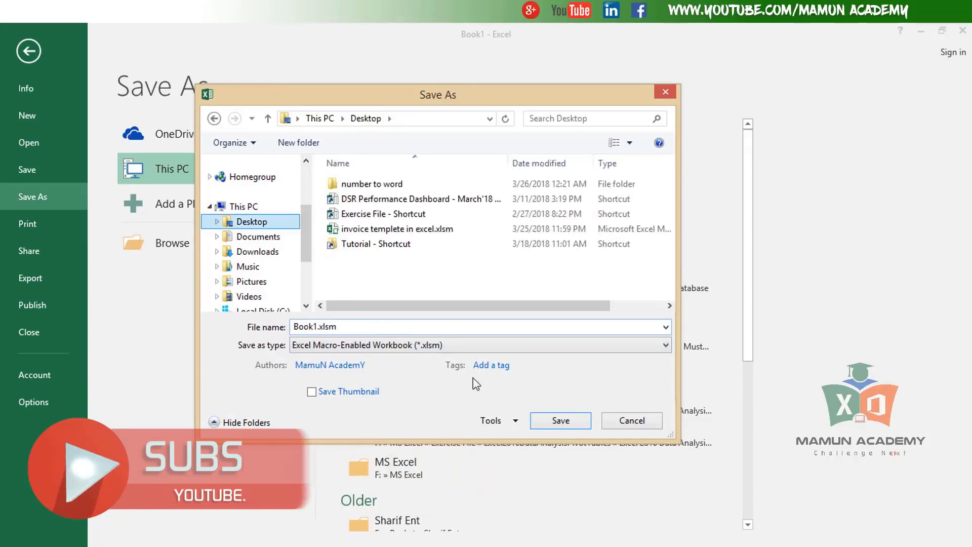
{"action": "left_click", "coordinate": [572, 422]}
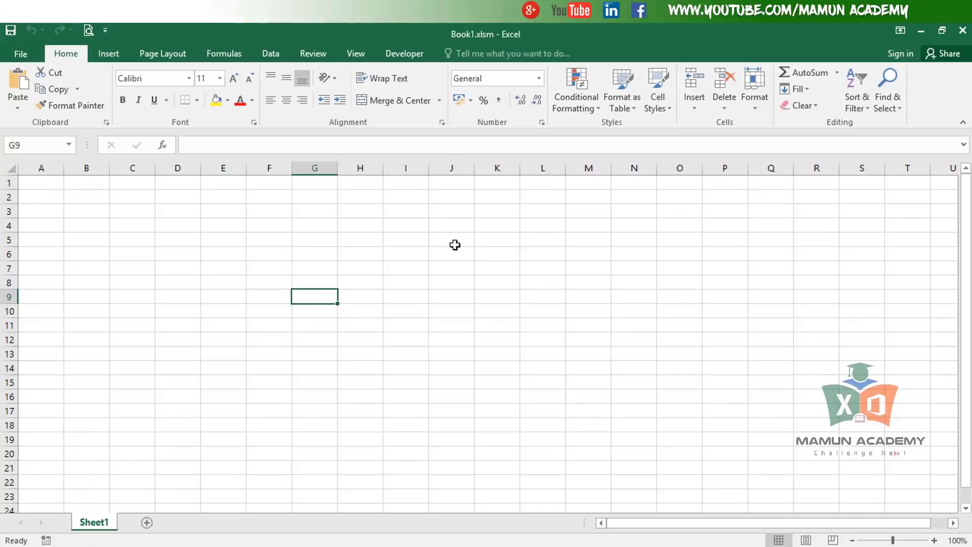
{"action": "left_click", "coordinate": [408, 53]}
{"action": "left_click", "coordinate": [18, 94]}
Step: Import the Convert Amount to Word In BDT.bas file as a module into Book1's VBA project
{"action": "right_click", "coordinate": [78, 187]}
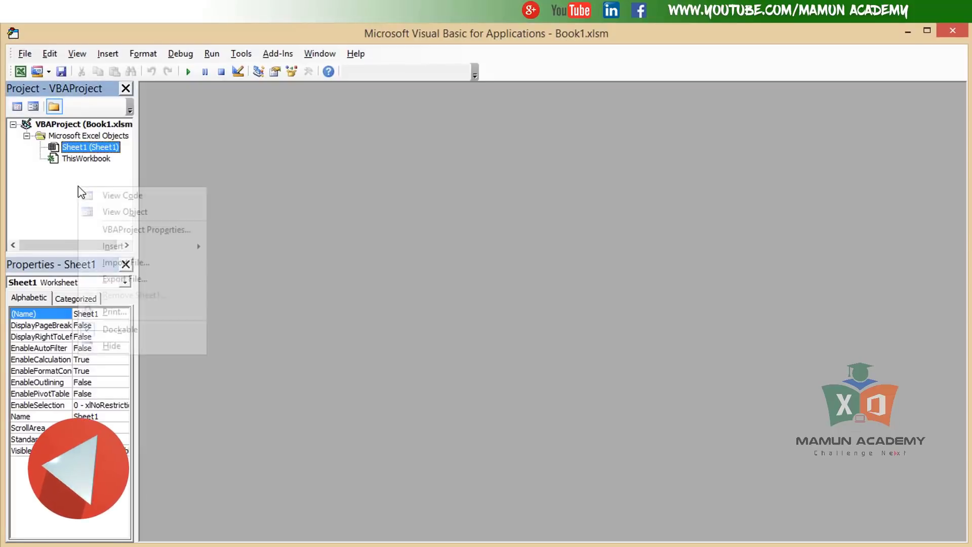
{"action": "left_click", "coordinate": [121, 259]}
{"action": "left_click", "coordinate": [299, 203]}
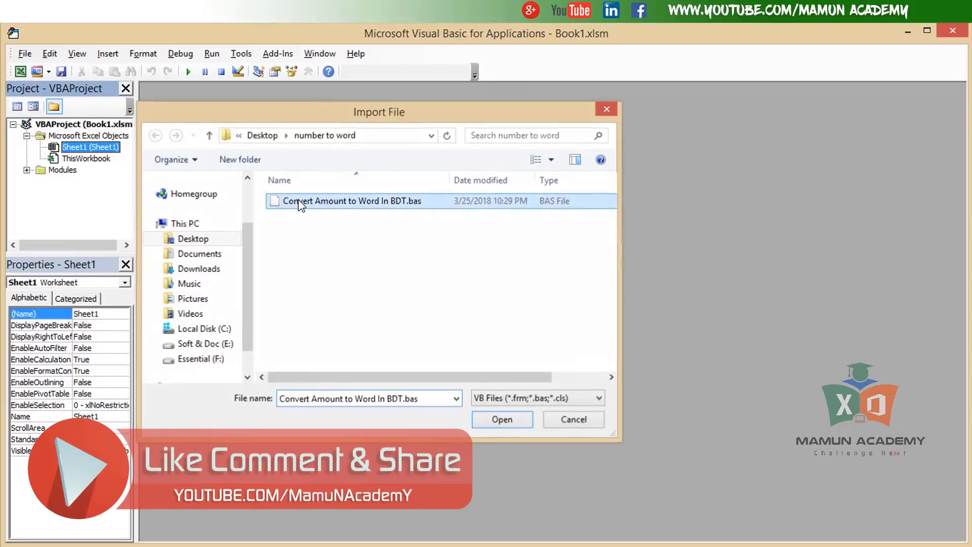
{"action": "double_click", "coordinate": [300, 202]}
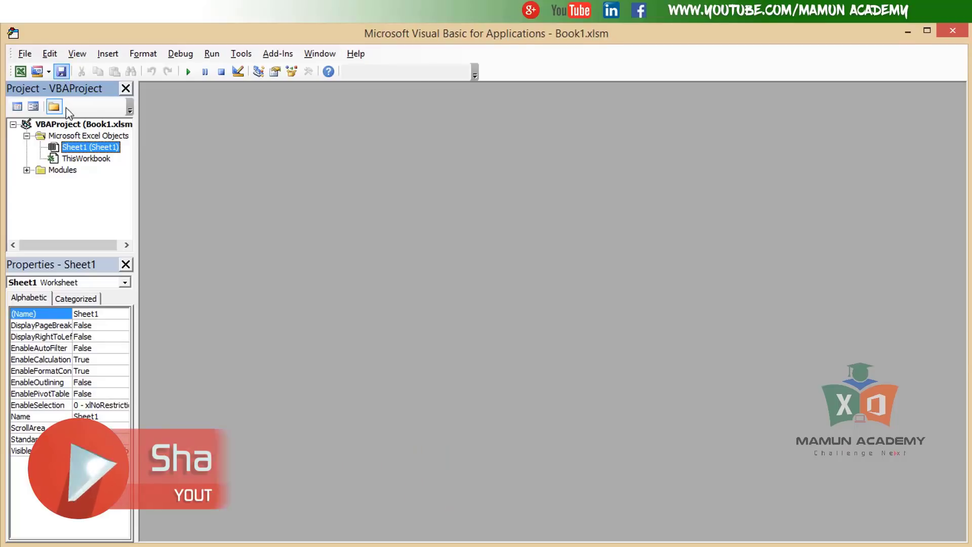
Step: Back in the workbook, enter the test number 354655 in cell G6
{"action": "key", "text": "alt+F11"}
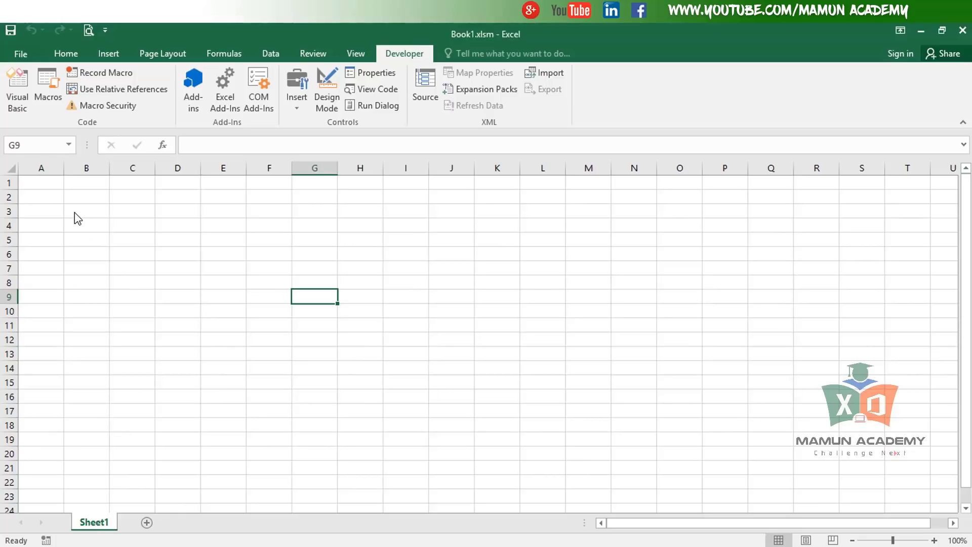
{"action": "left_click", "coordinate": [324, 260]}
{"action": "type", "text": "354655"}
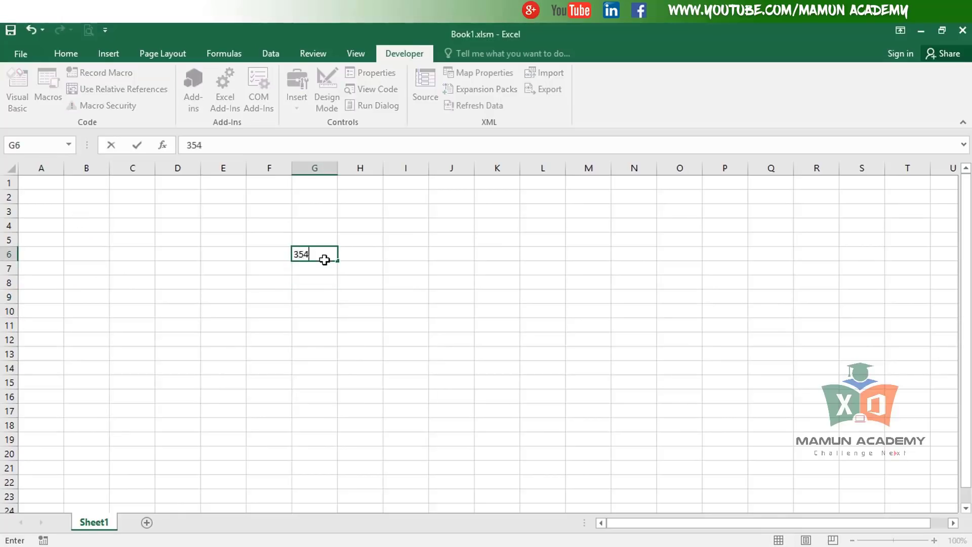
{"action": "left_click", "coordinate": [324, 282]}
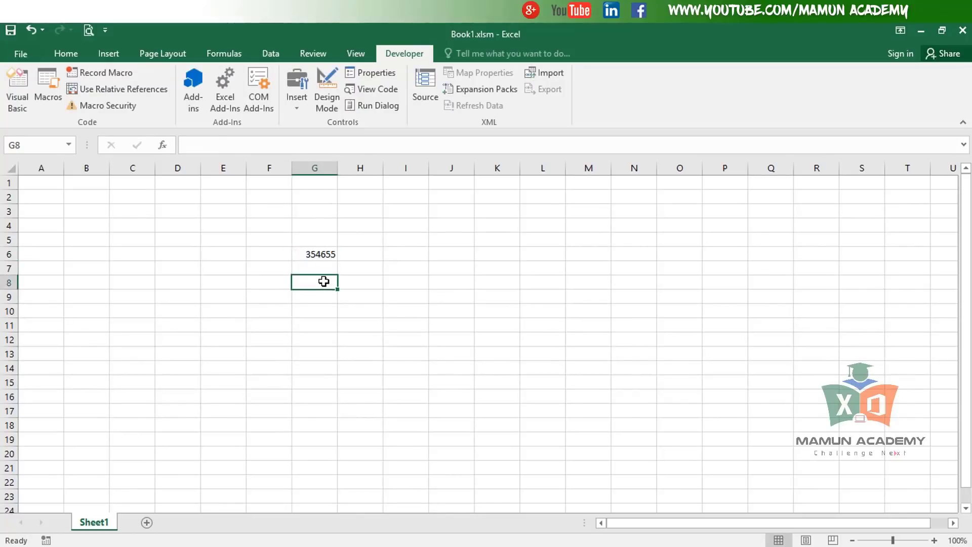
Step: Put the User Defined formula =ConvertCurrencyToEnglish(G6) into cell G8
{"action": "left_click", "coordinate": [163, 145]}
{"action": "left_click", "coordinate": [481, 344]}
{"action": "left_click", "coordinate": [481, 345]}
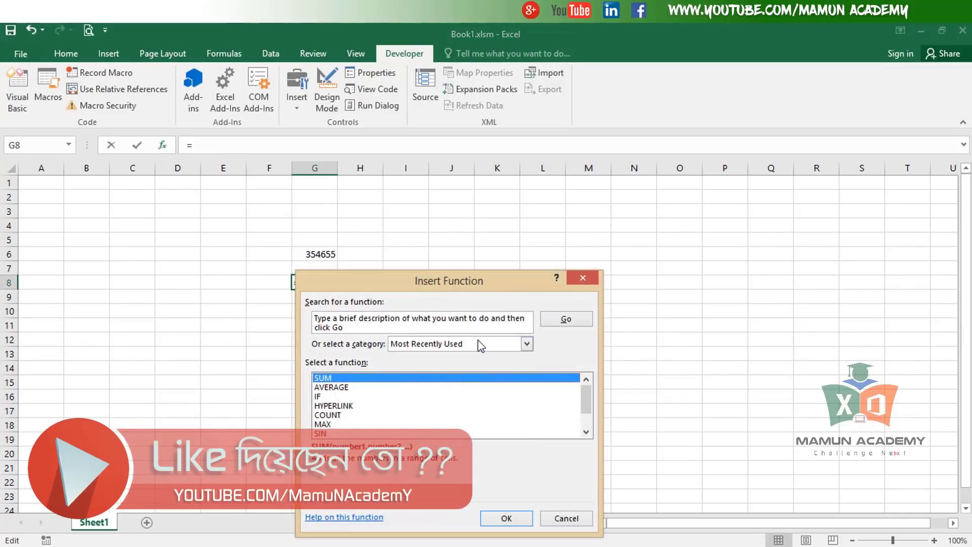
{"action": "left_click_drag", "start_coordinate": [452, 292], "coordinate": [608, 240]}
{"action": "left_click", "coordinate": [605, 293]}
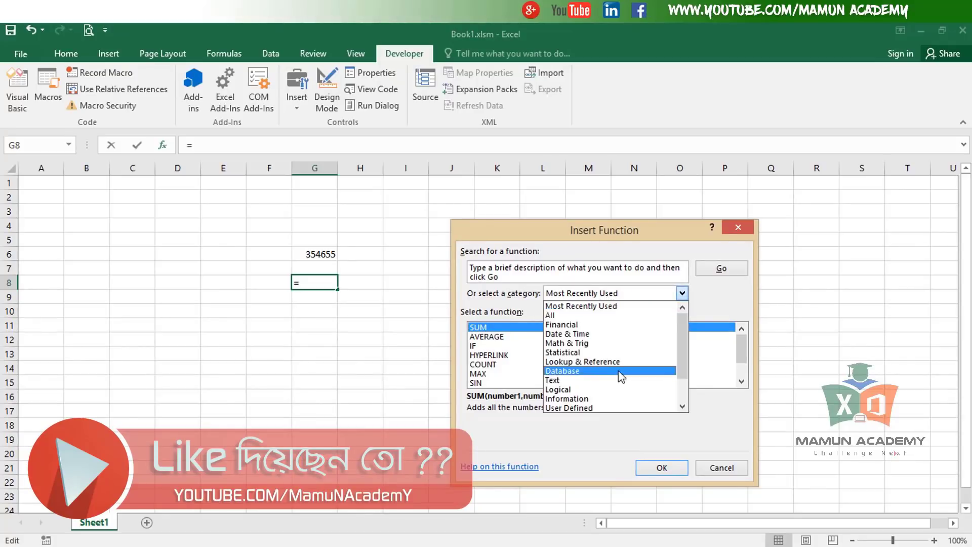
{"action": "left_click", "coordinate": [591, 372]}
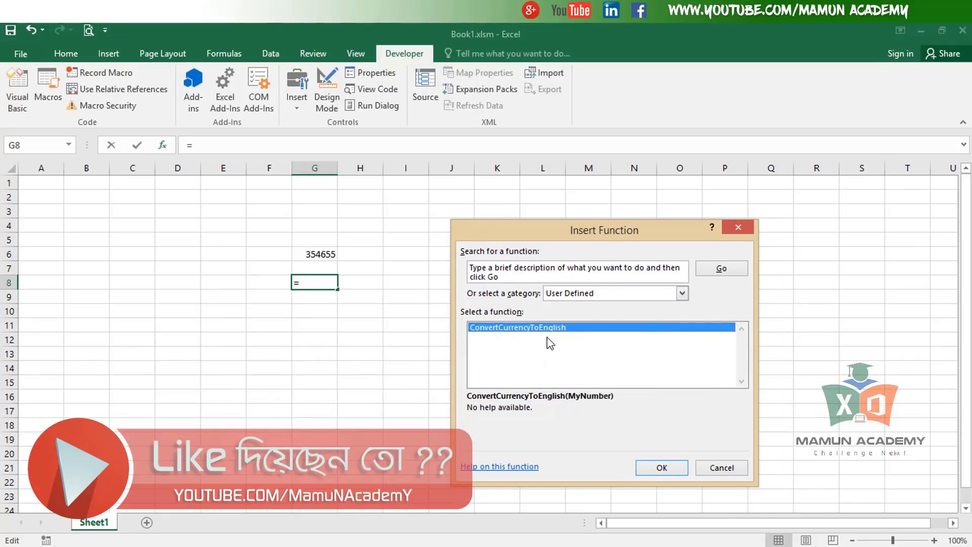
{"action": "left_click", "coordinate": [662, 468]}
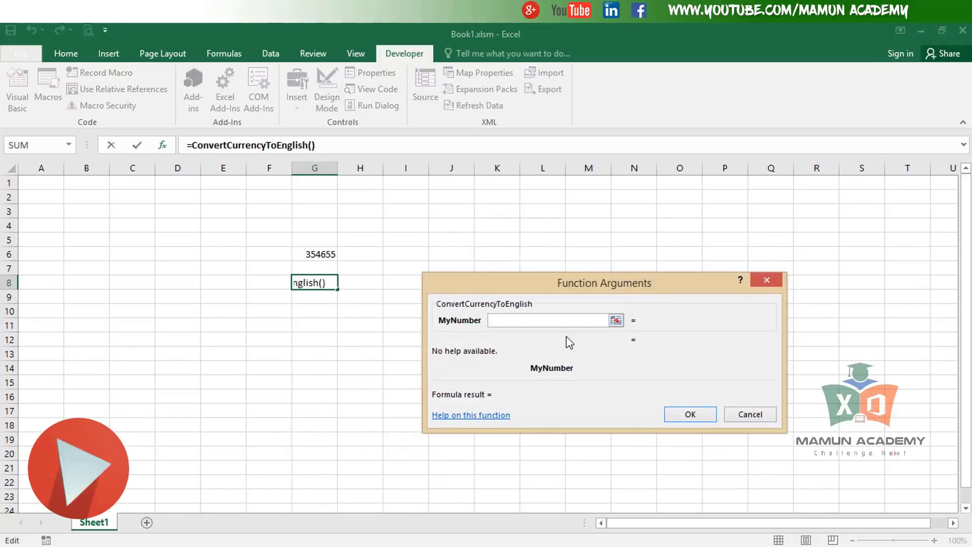
{"action": "left_click", "coordinate": [319, 252]}
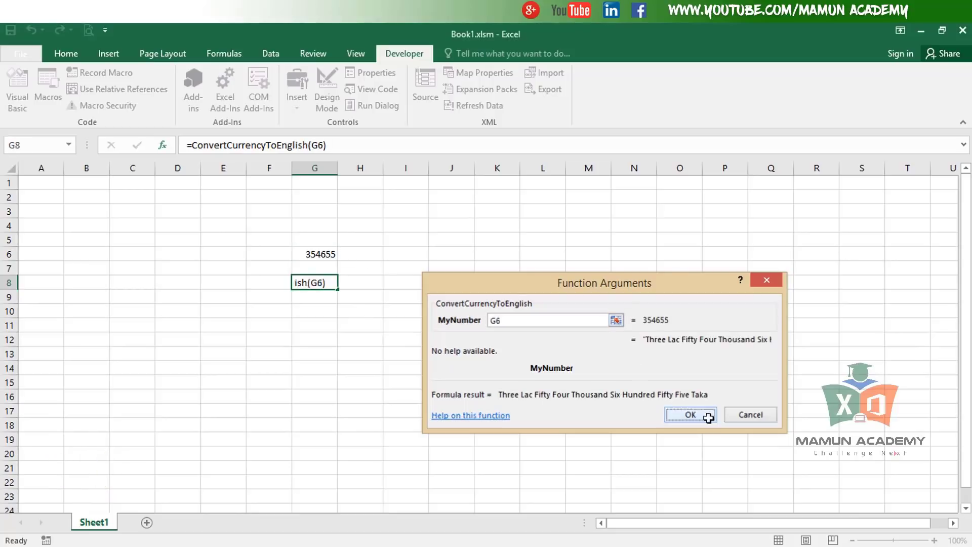
{"action": "left_click", "coordinate": [706, 415]}
Step: Autofit column G so G8's words show fully, then check G8's formula
{"action": "double_click", "coordinate": [338, 168]}
{"action": "left_click", "coordinate": [529, 397]}
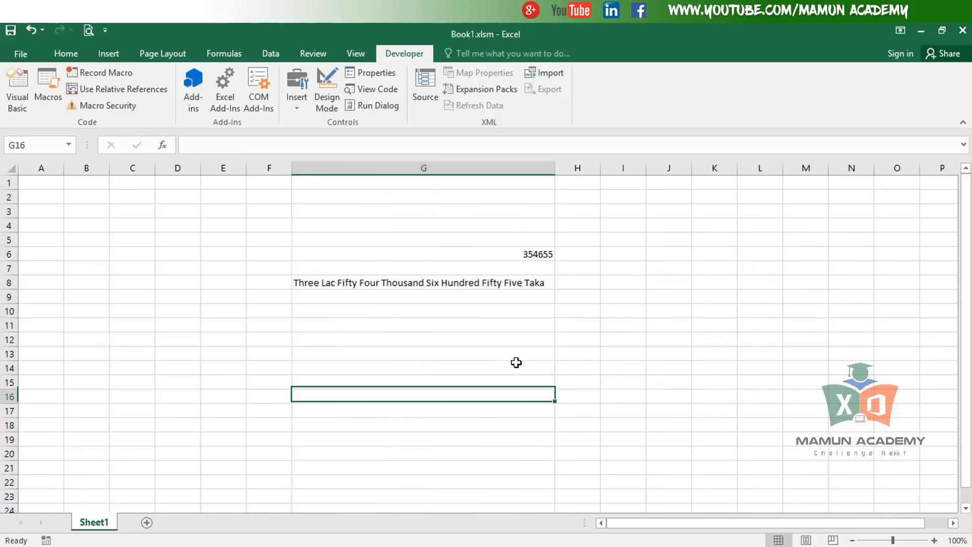
{"action": "left_click", "coordinate": [494, 284]}
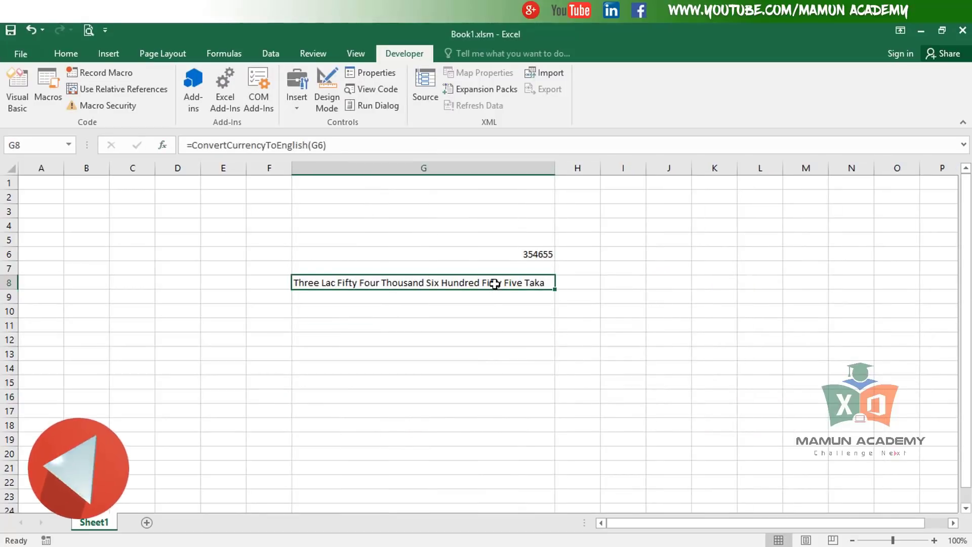